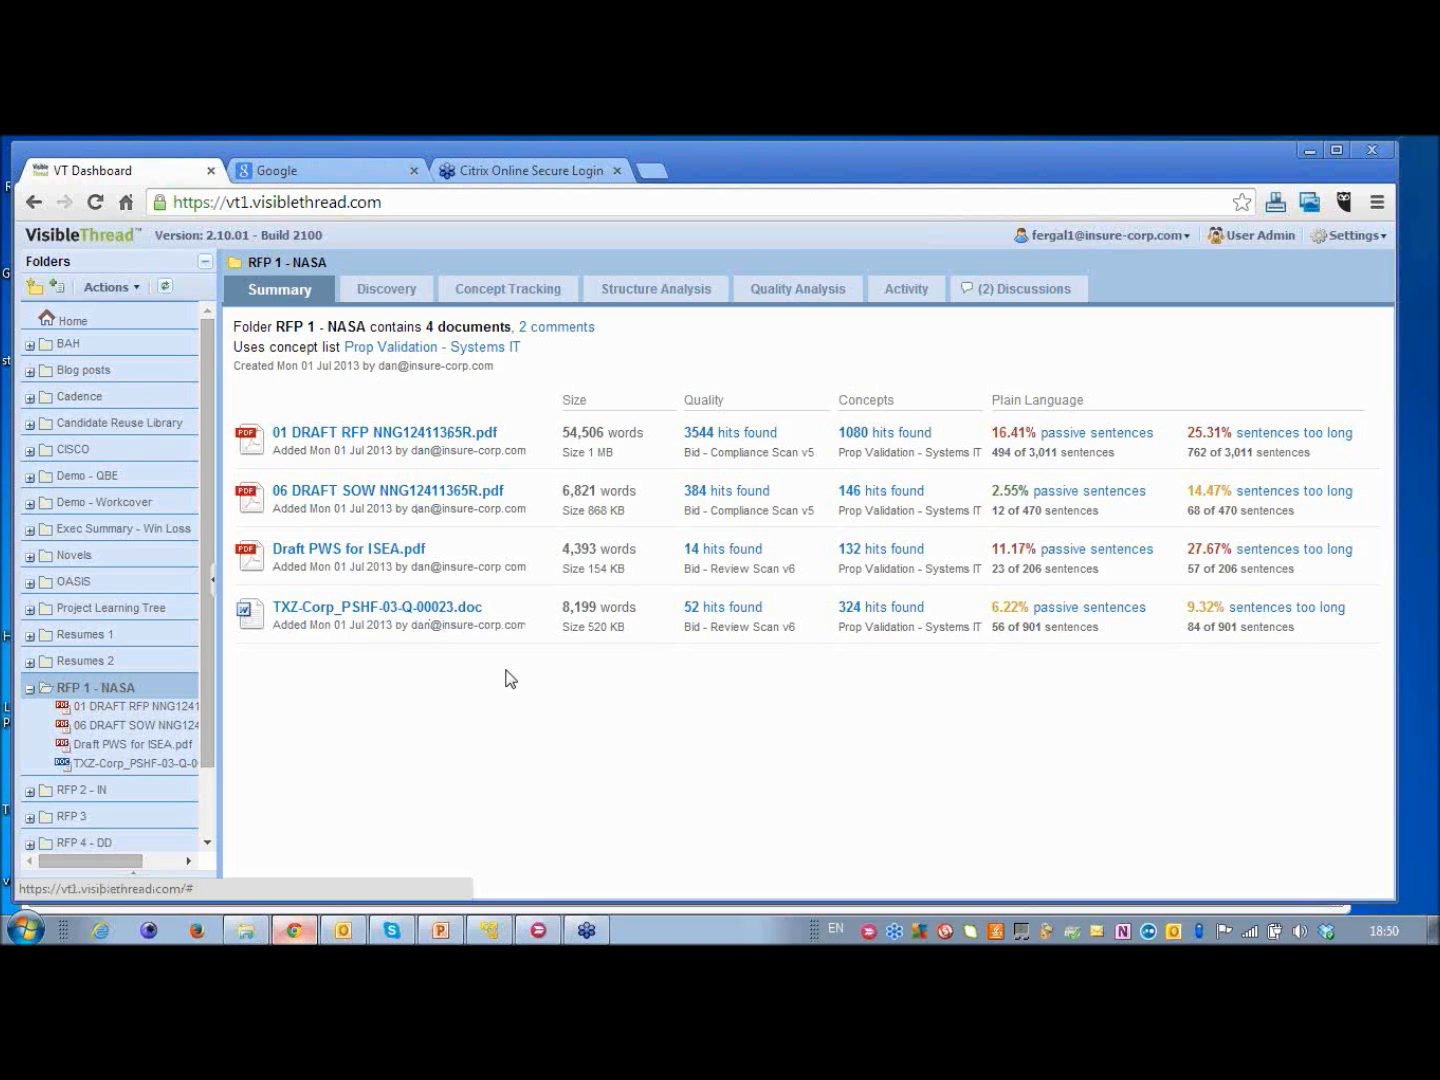
# - In the RFP 1 - NASA folder's Discovery results, go to the data group and check the satellite data and real-time data system concepts
pyautogui.click(389, 289)
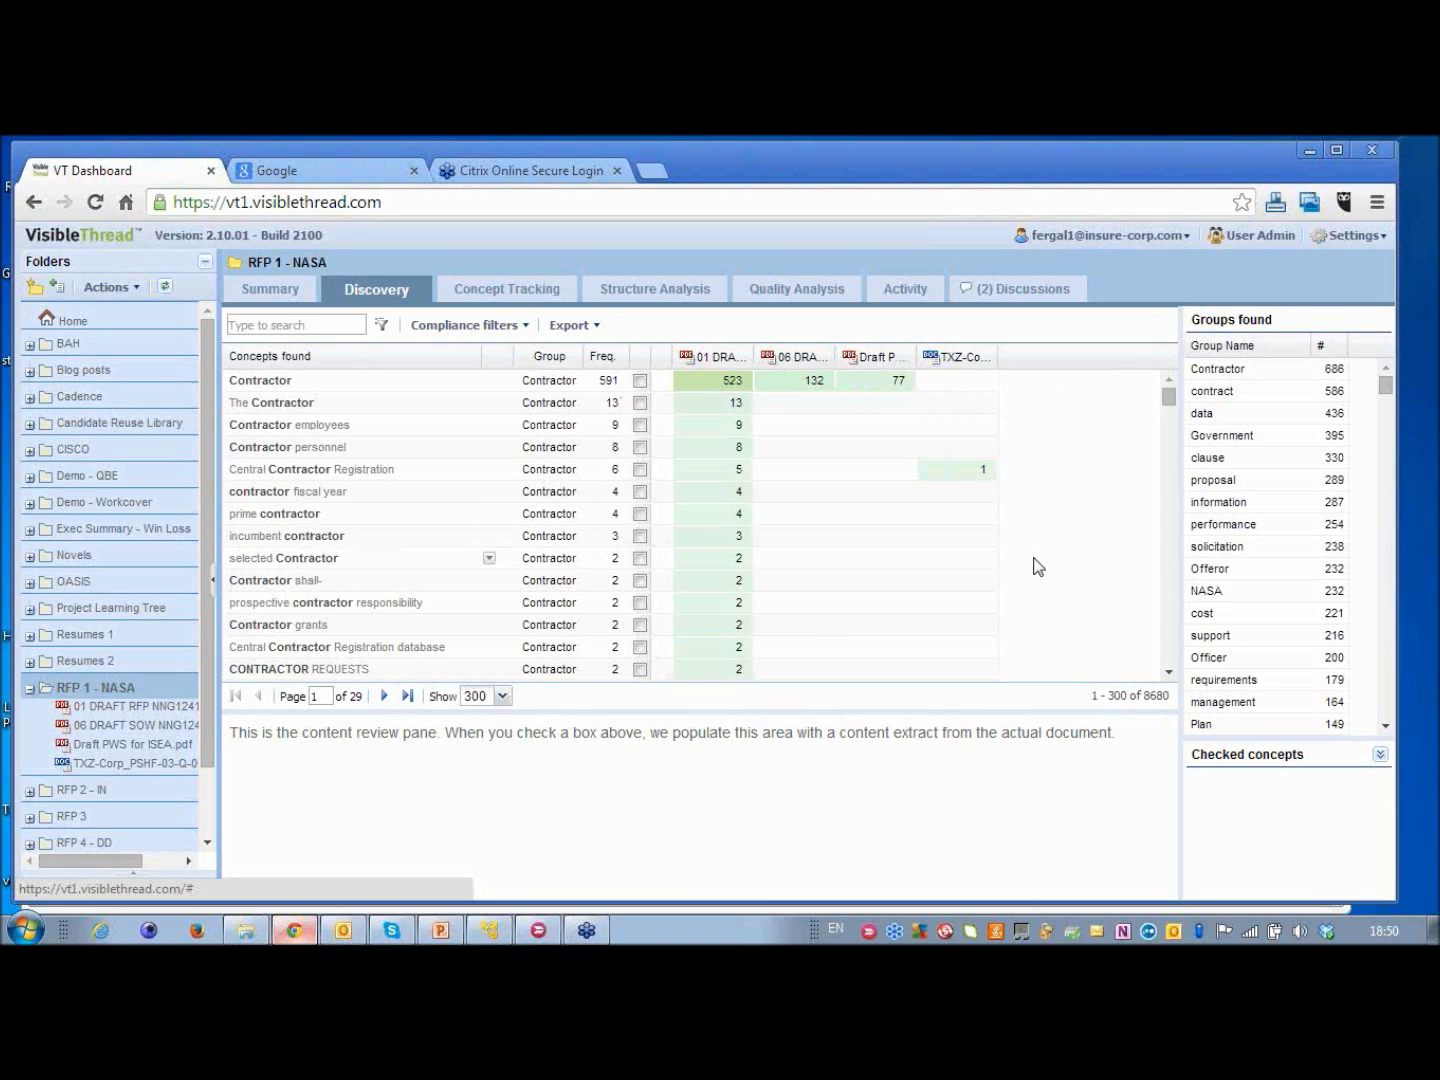
pyautogui.click(1245, 415)
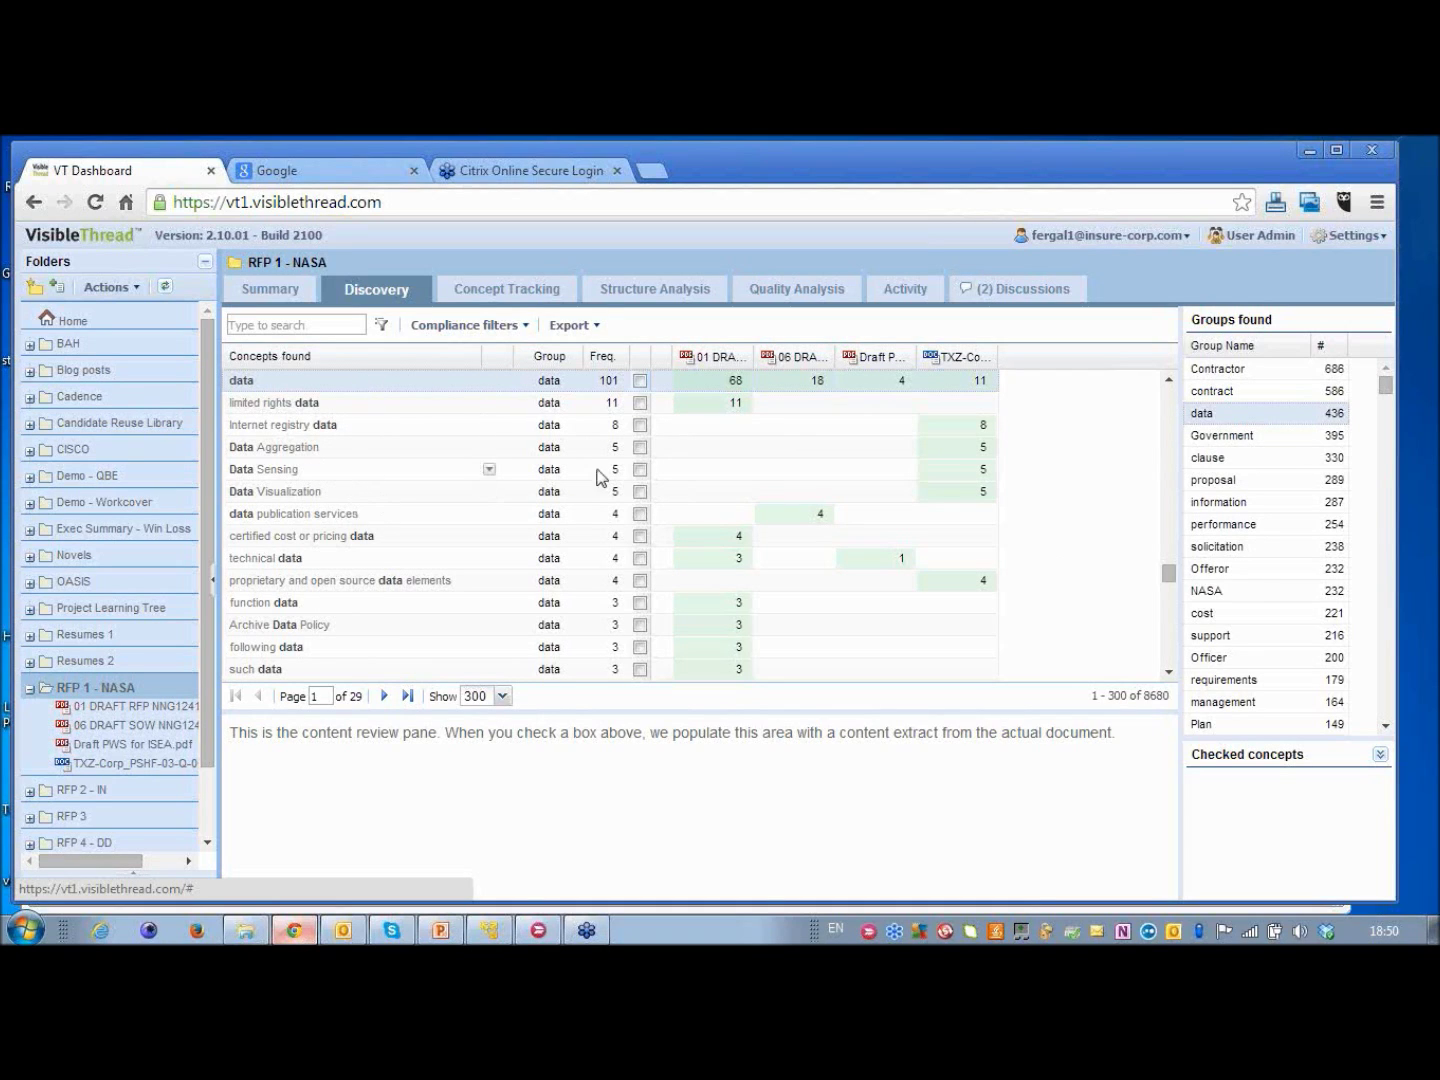
pyautogui.moveTo(1167, 574); pyautogui.dragTo(1173, 589)
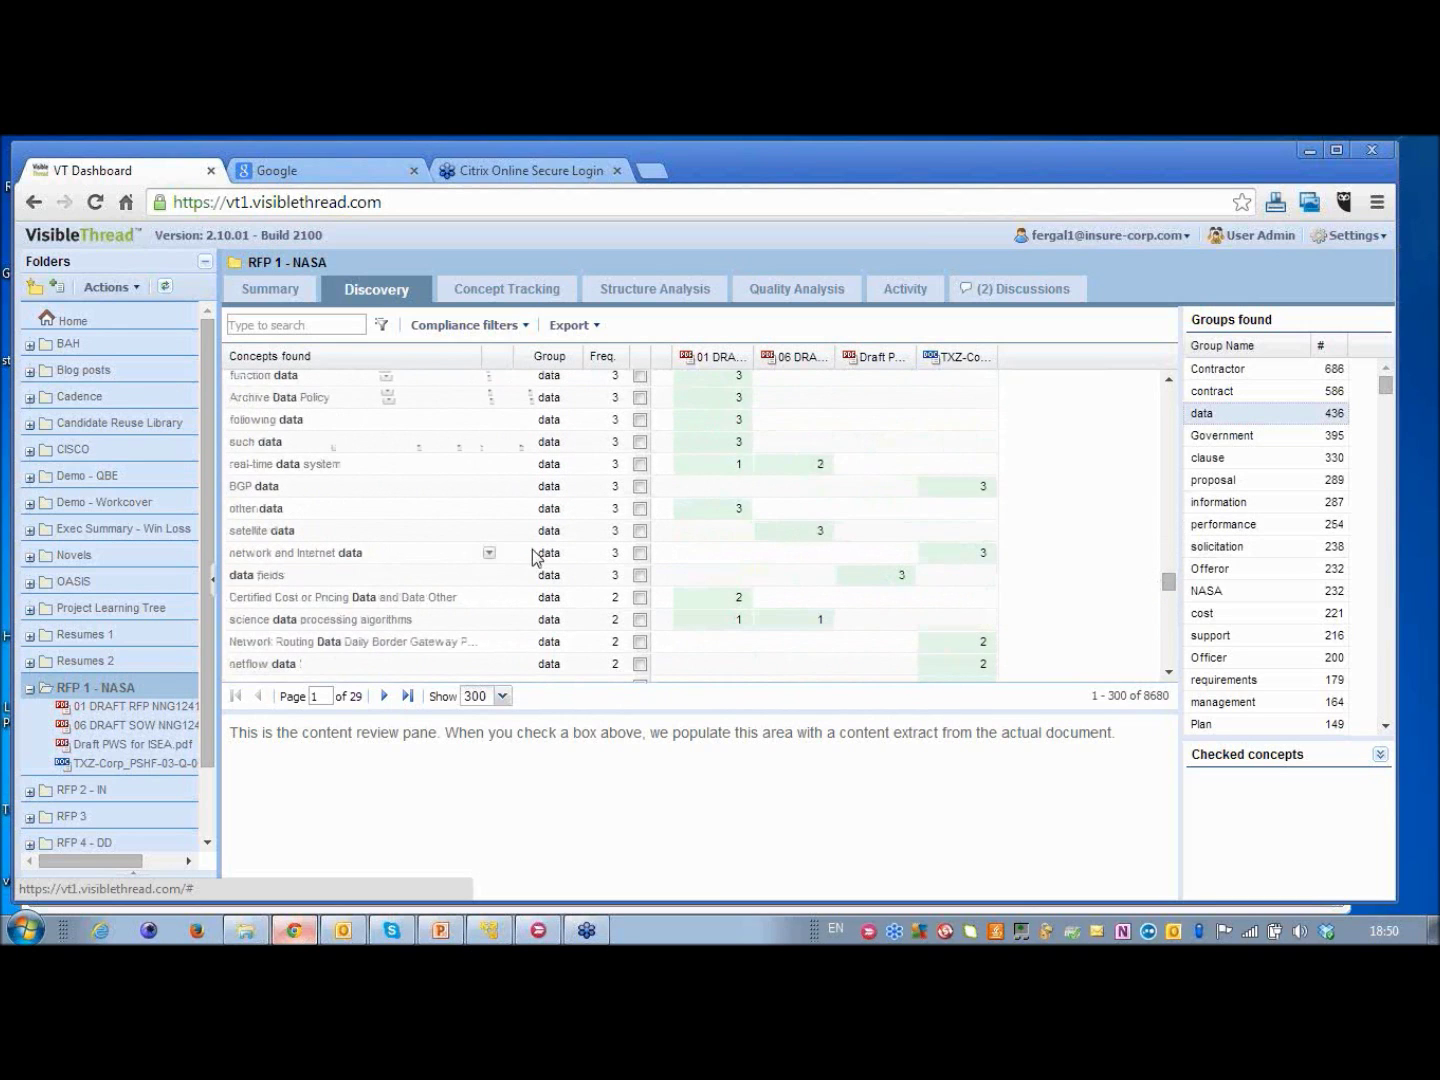
pyautogui.click(365, 541)
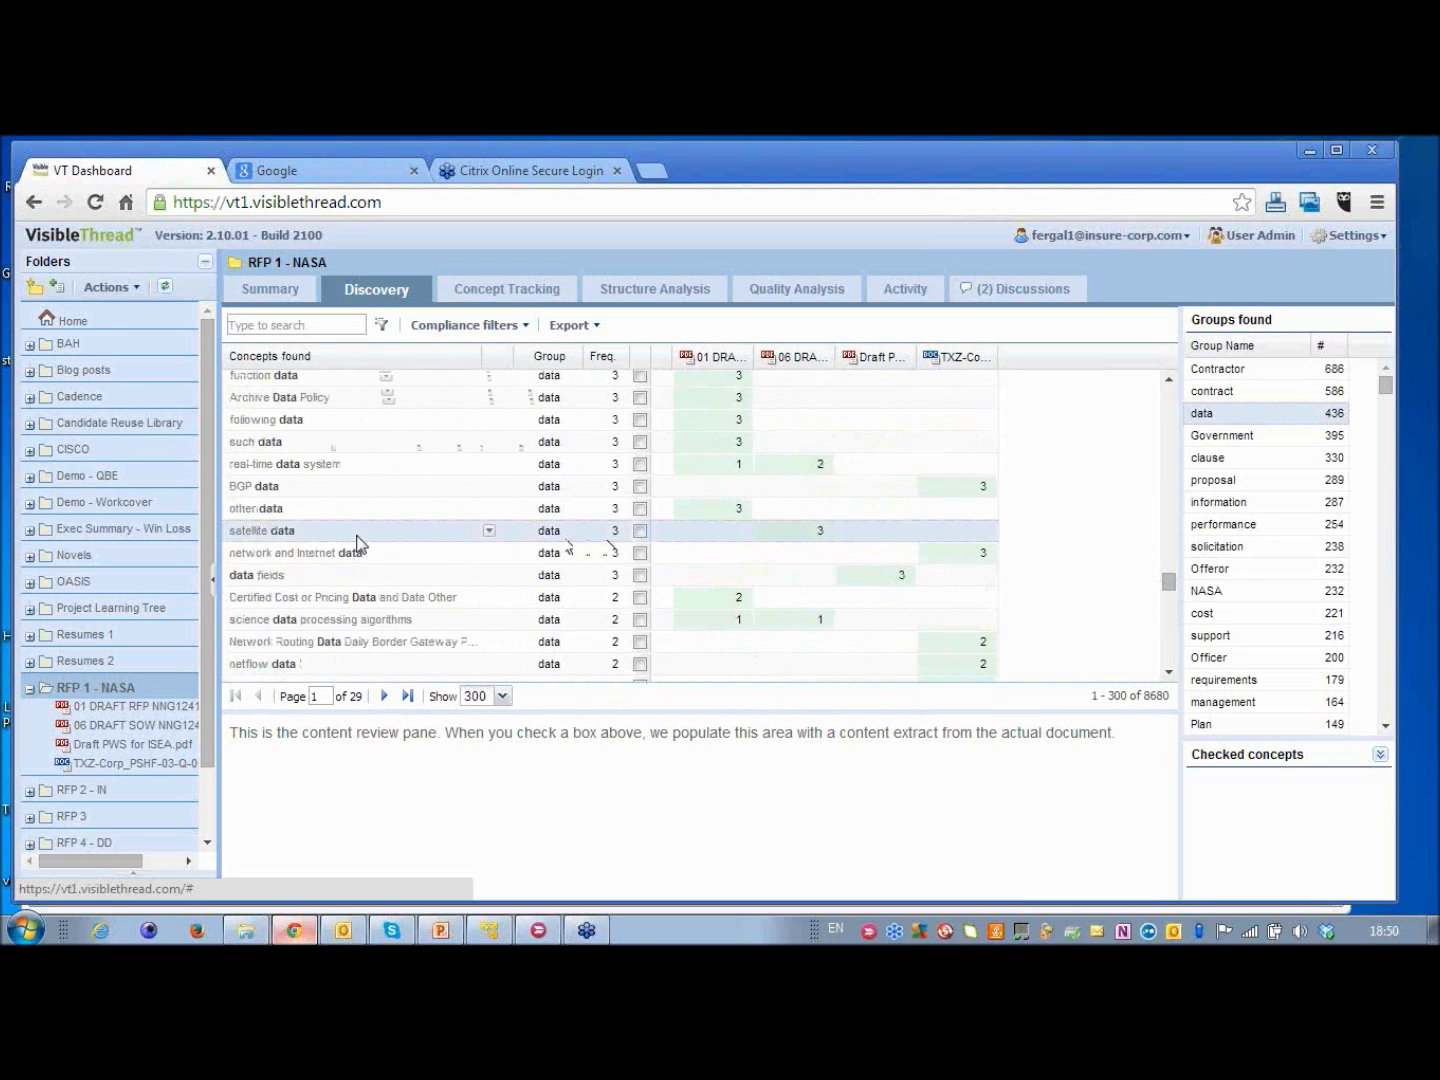
pyautogui.click(641, 531)
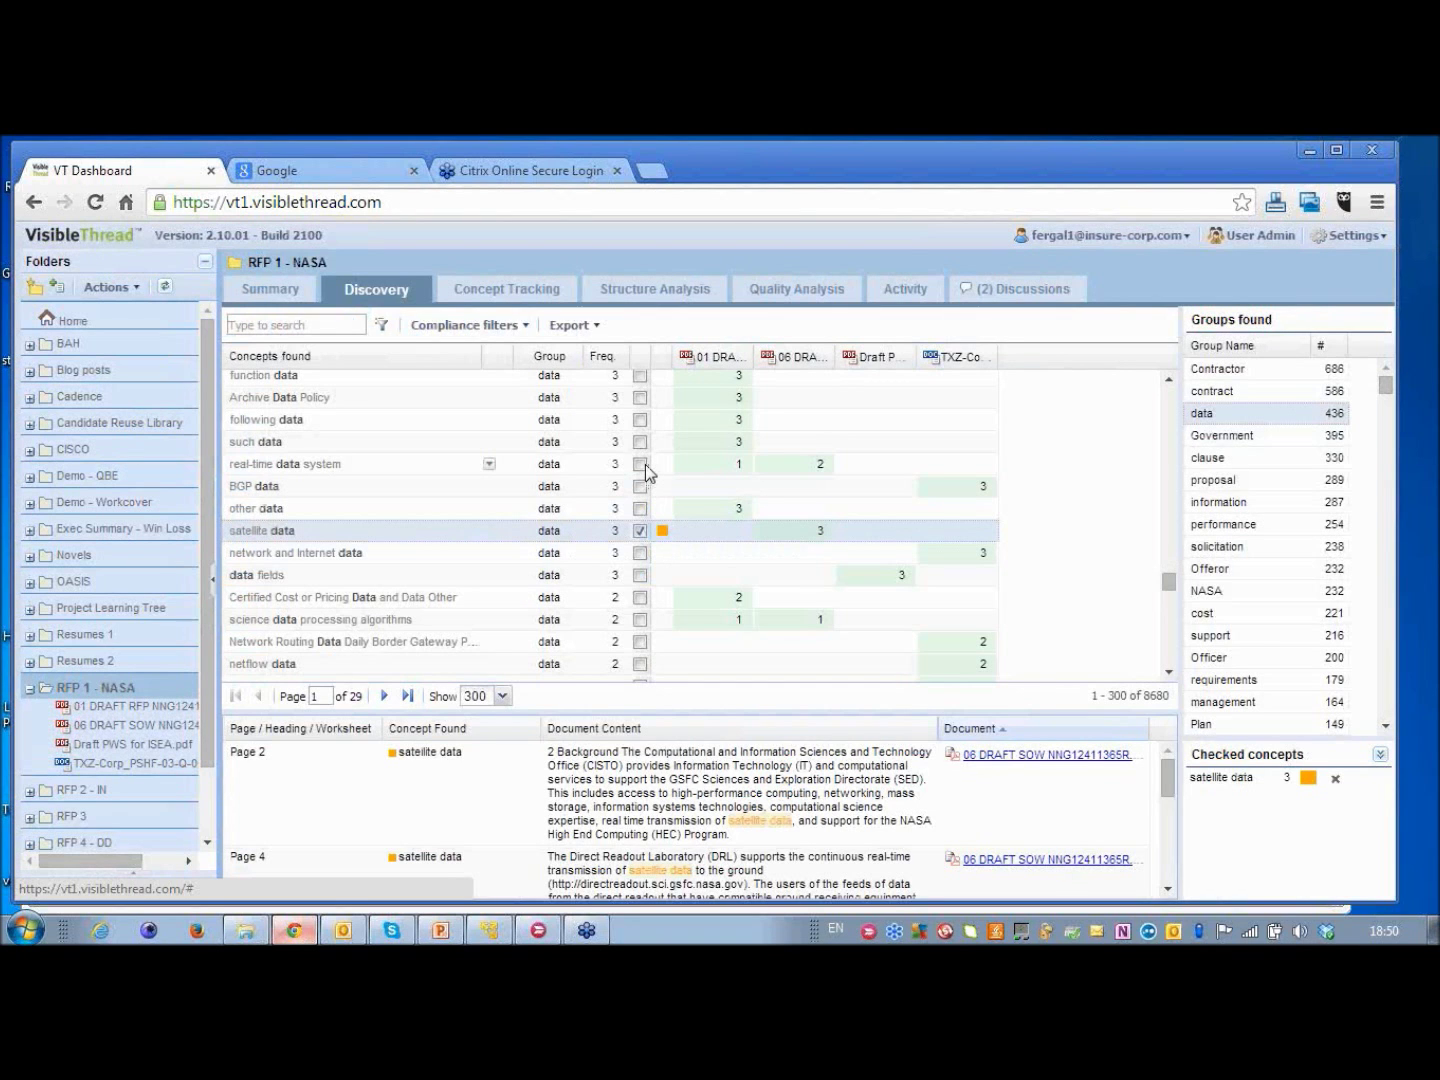
pyautogui.click(640, 464)
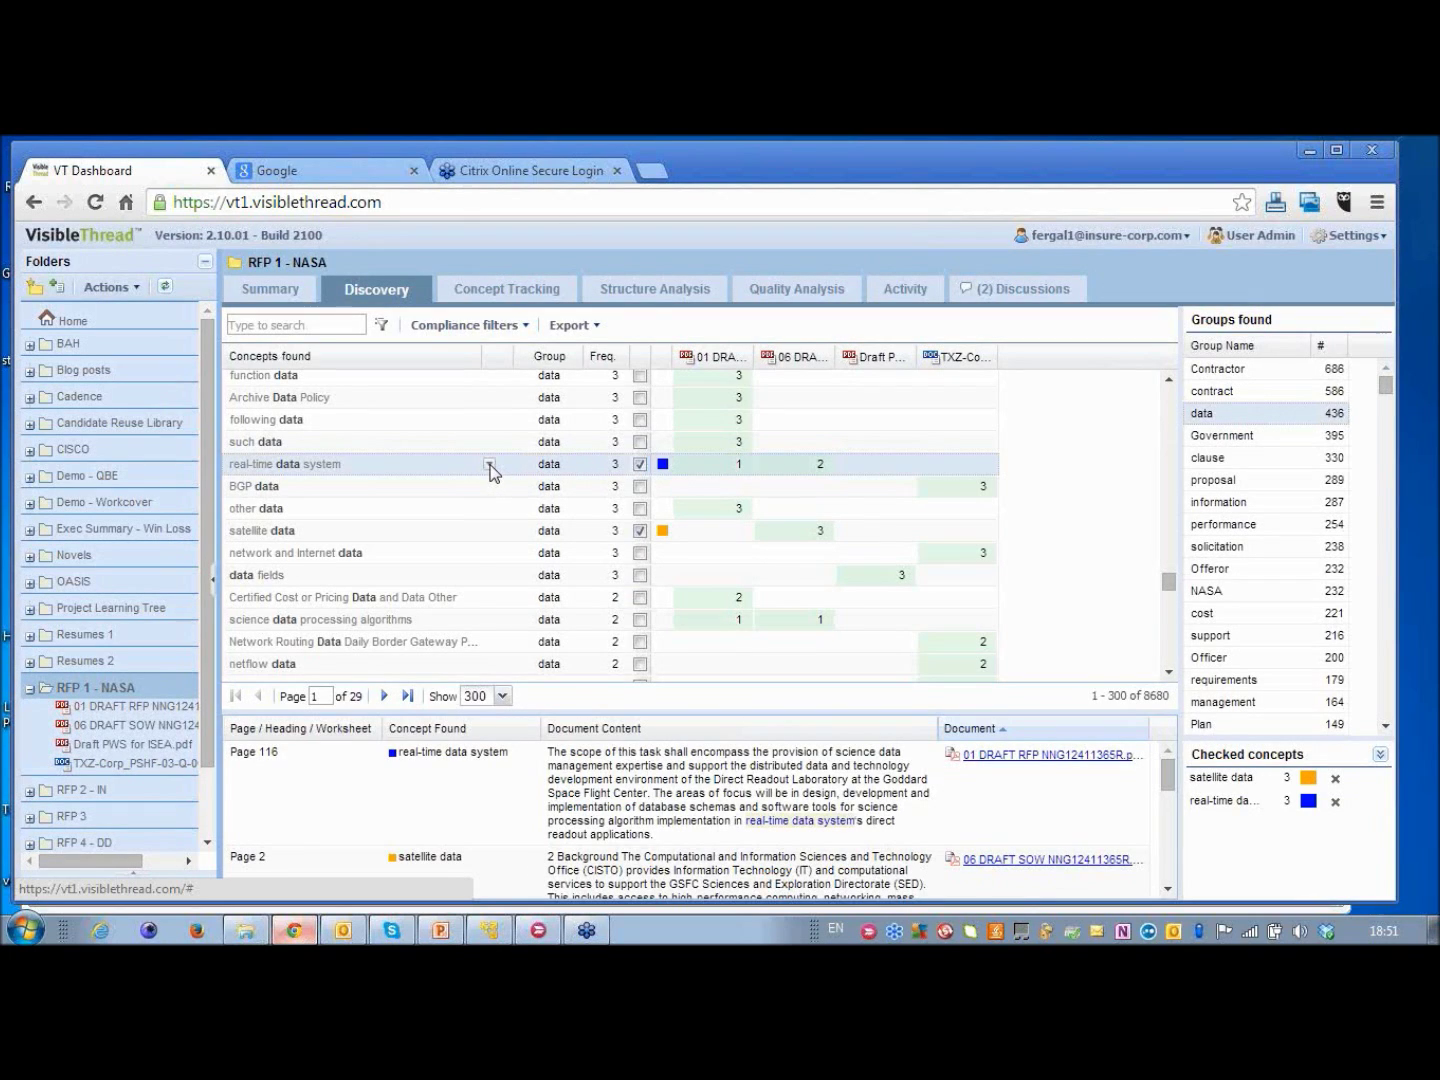
# - Review the export options and the category choices for adding real-time data system to the concept list, without adding it
pyautogui.click(599, 332)
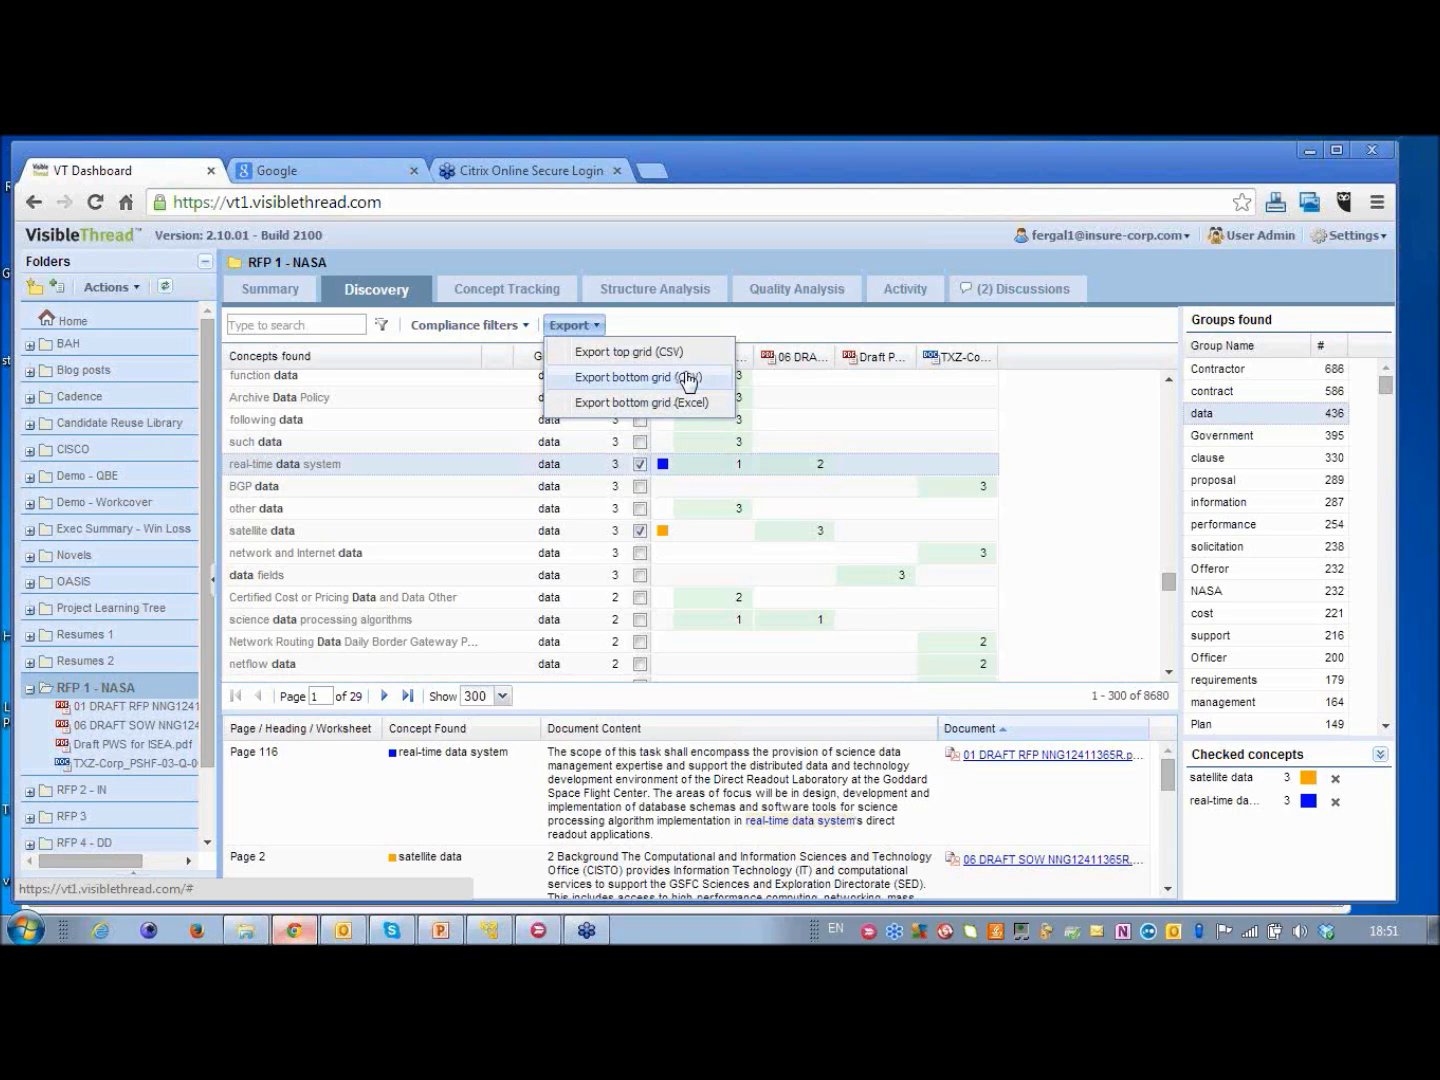
pyautogui.click(735, 329)
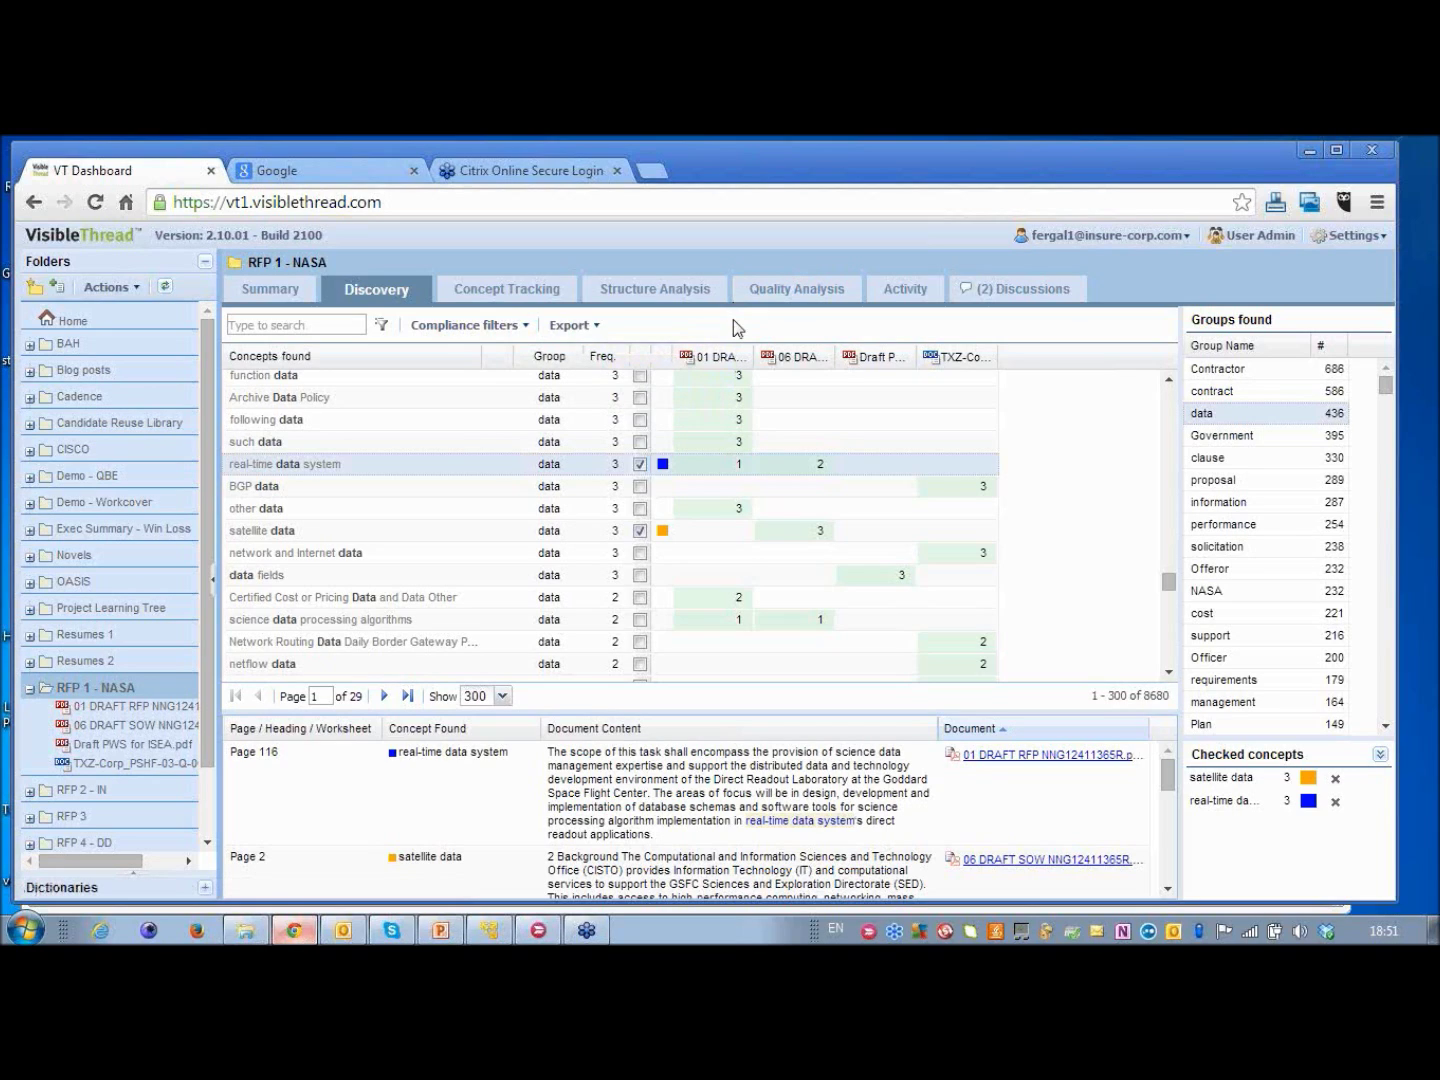
pyautogui.click(490, 466)
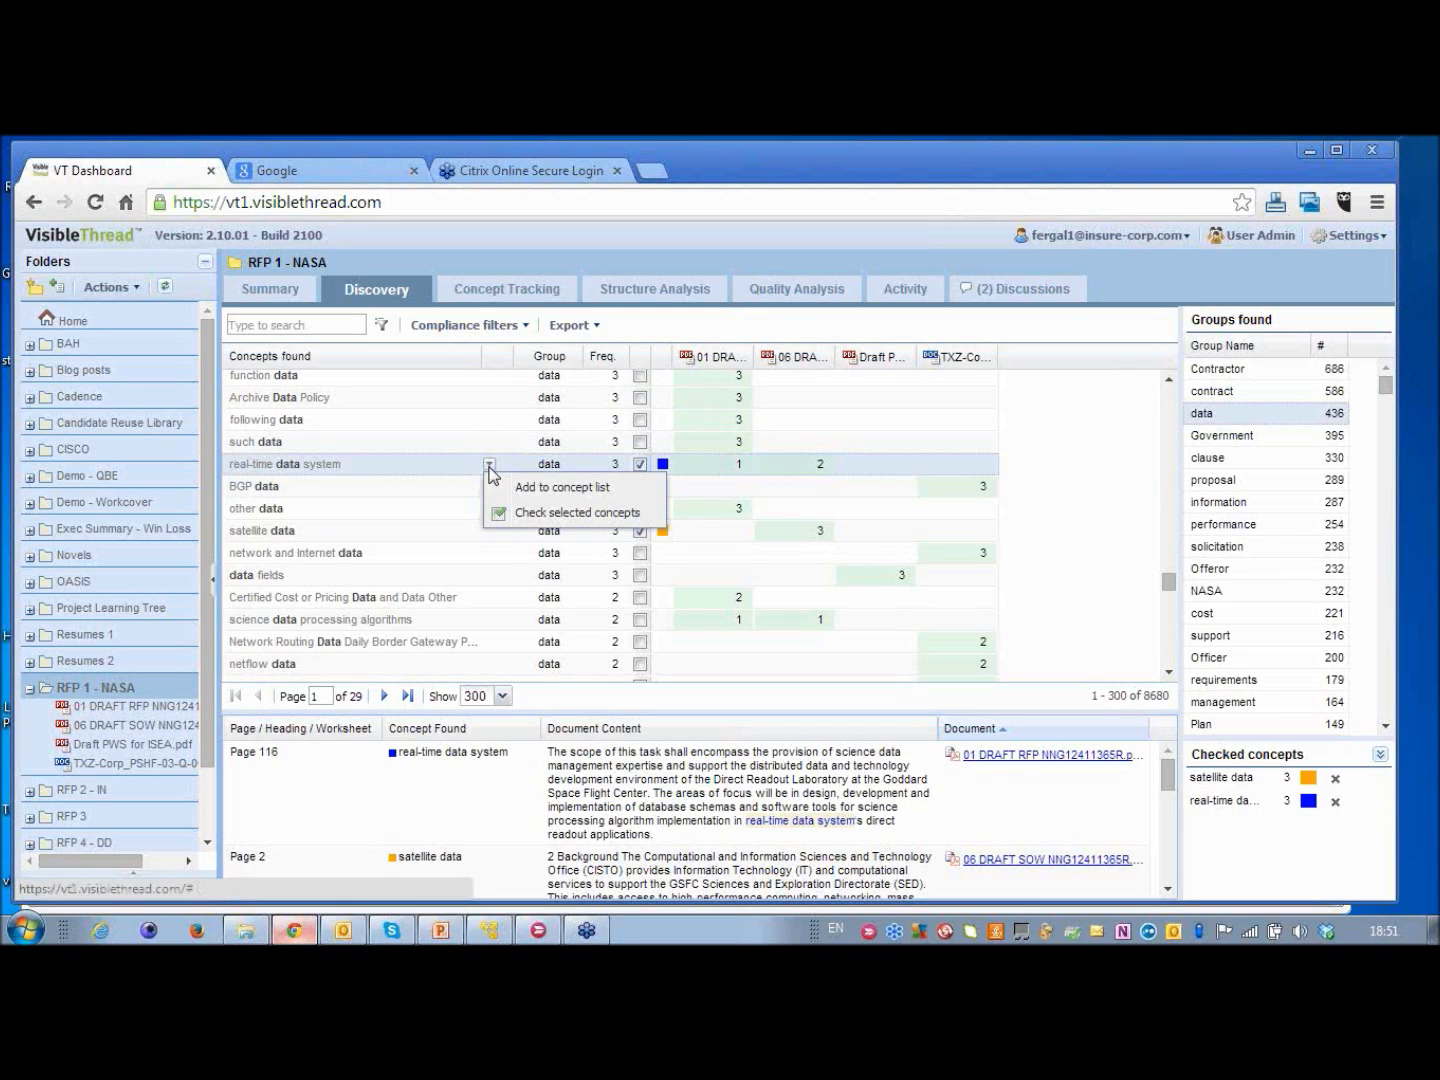
pyautogui.click(546, 491)
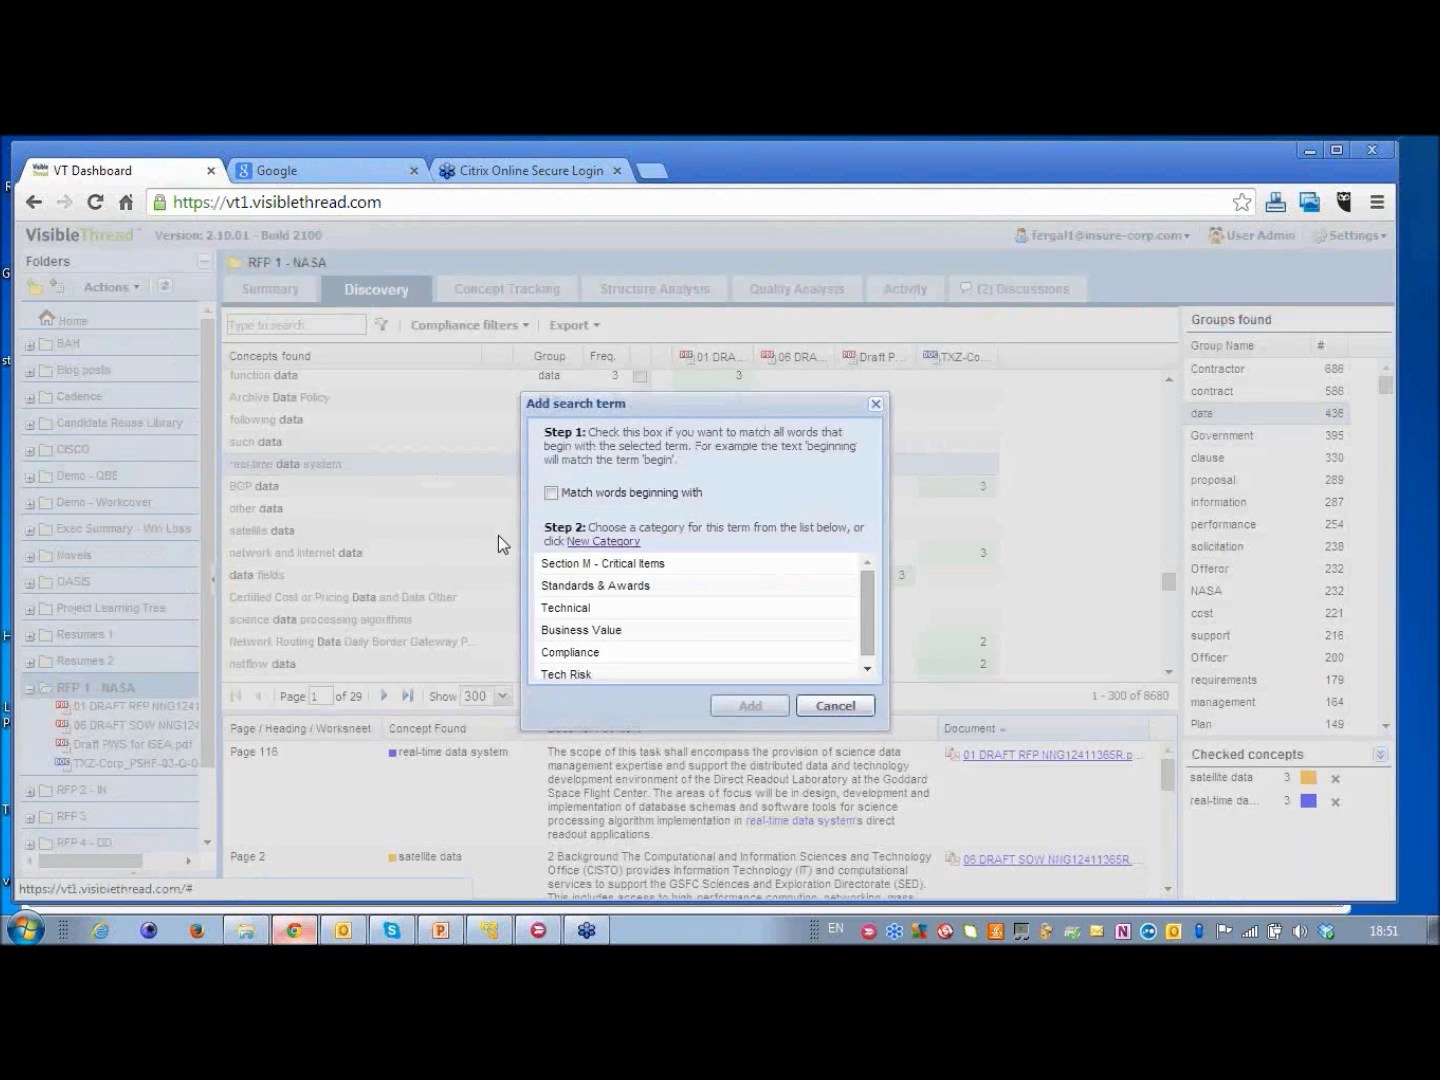
pyautogui.click(831, 707)
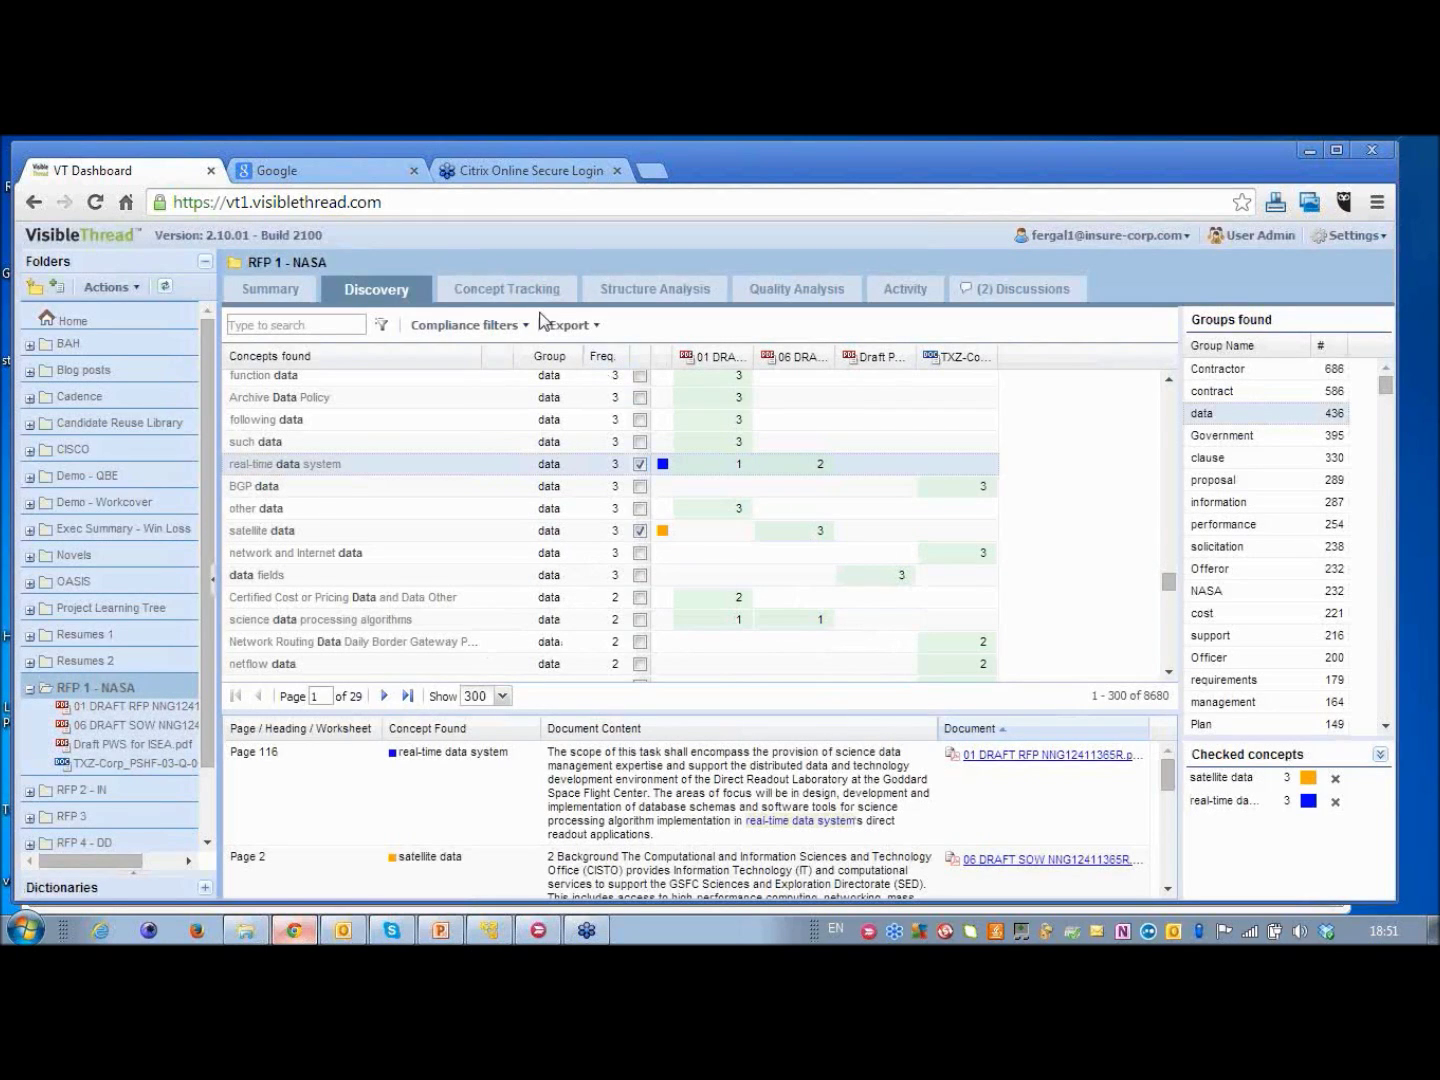
# - Examine the folder's Concept Tracking results and the available concept dictionaries, including ISO 20K and Engineering - Checklist, keeping the current dictionary
pyautogui.moveTo(547, 300)
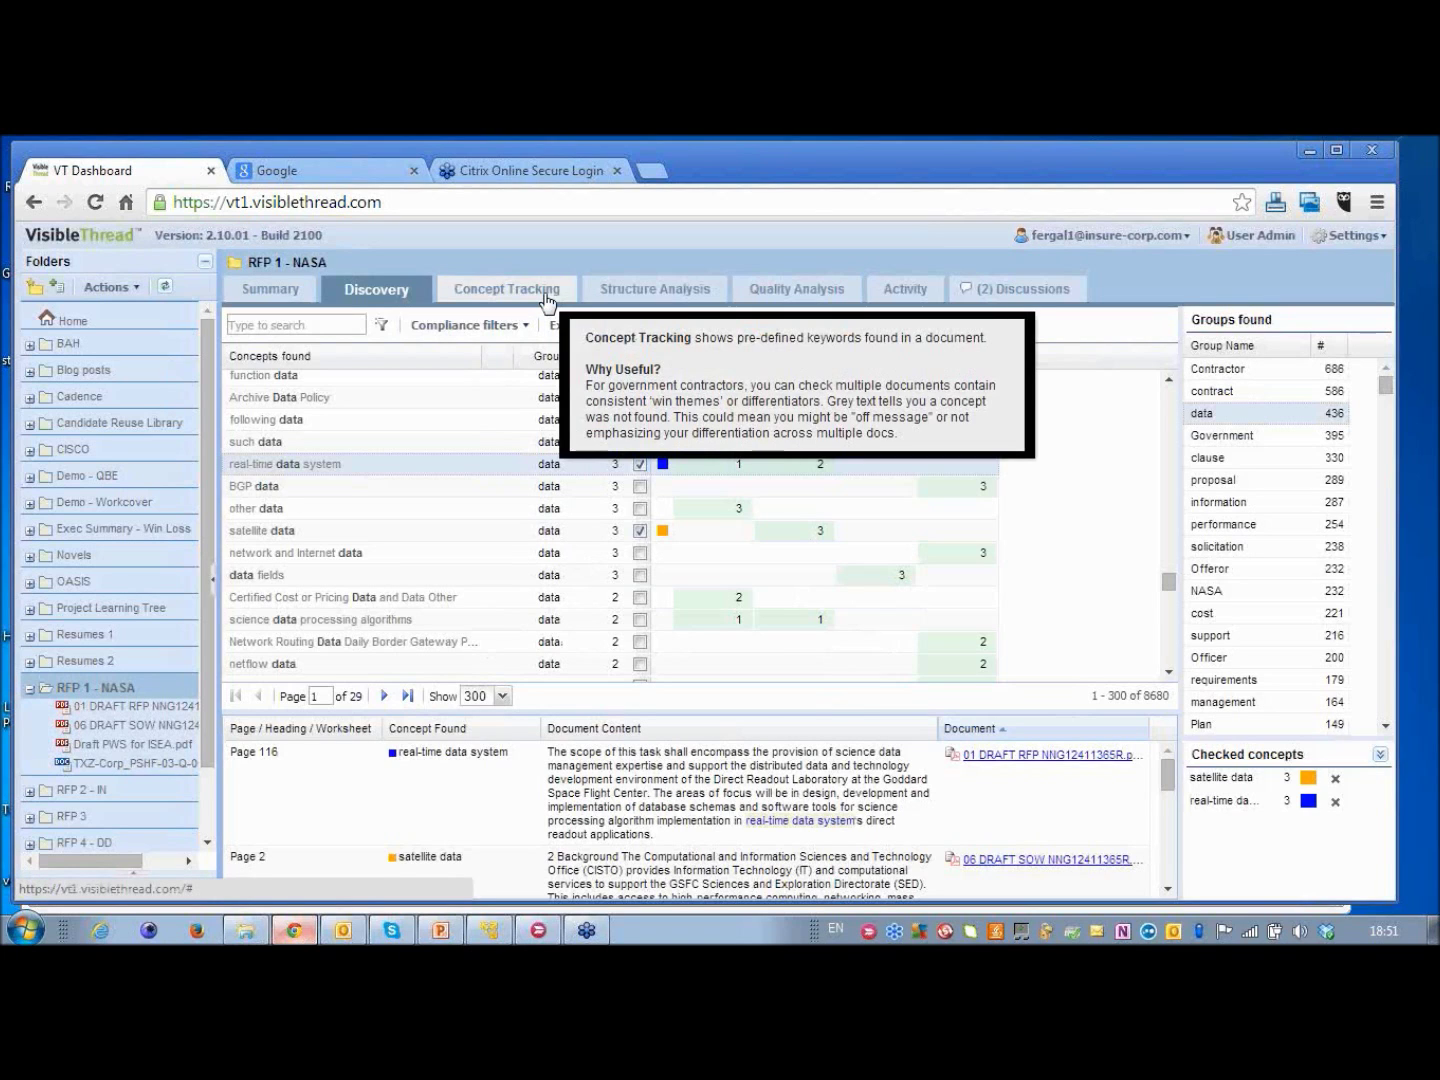
pyautogui.click(546, 293)
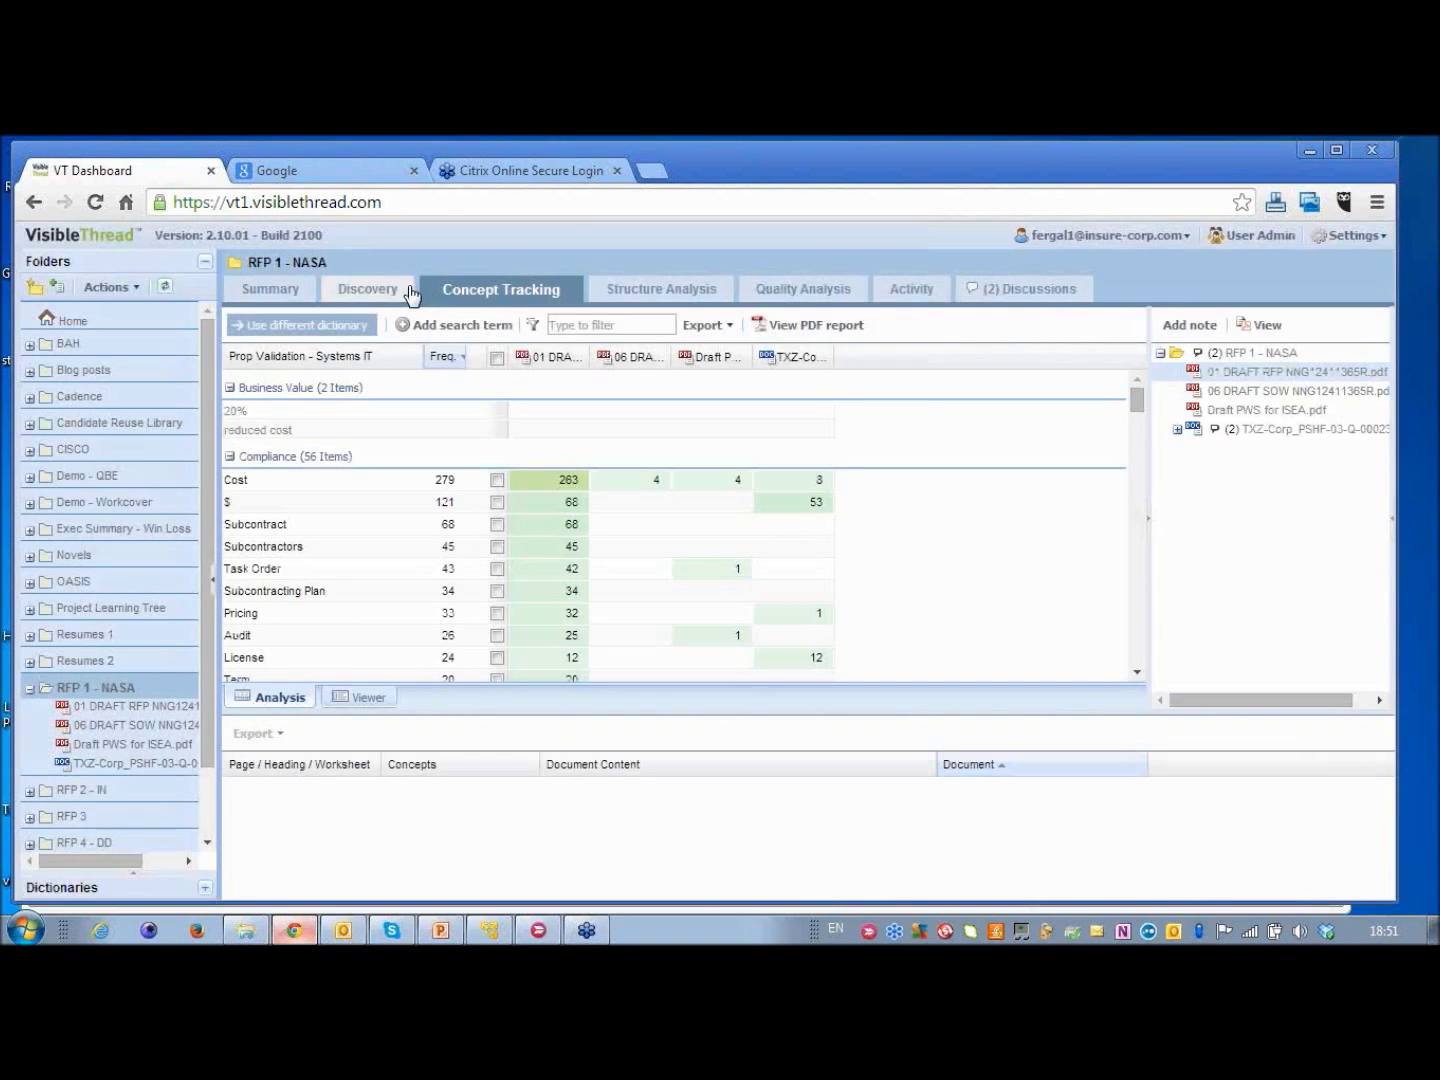
pyautogui.moveTo(498, 295)
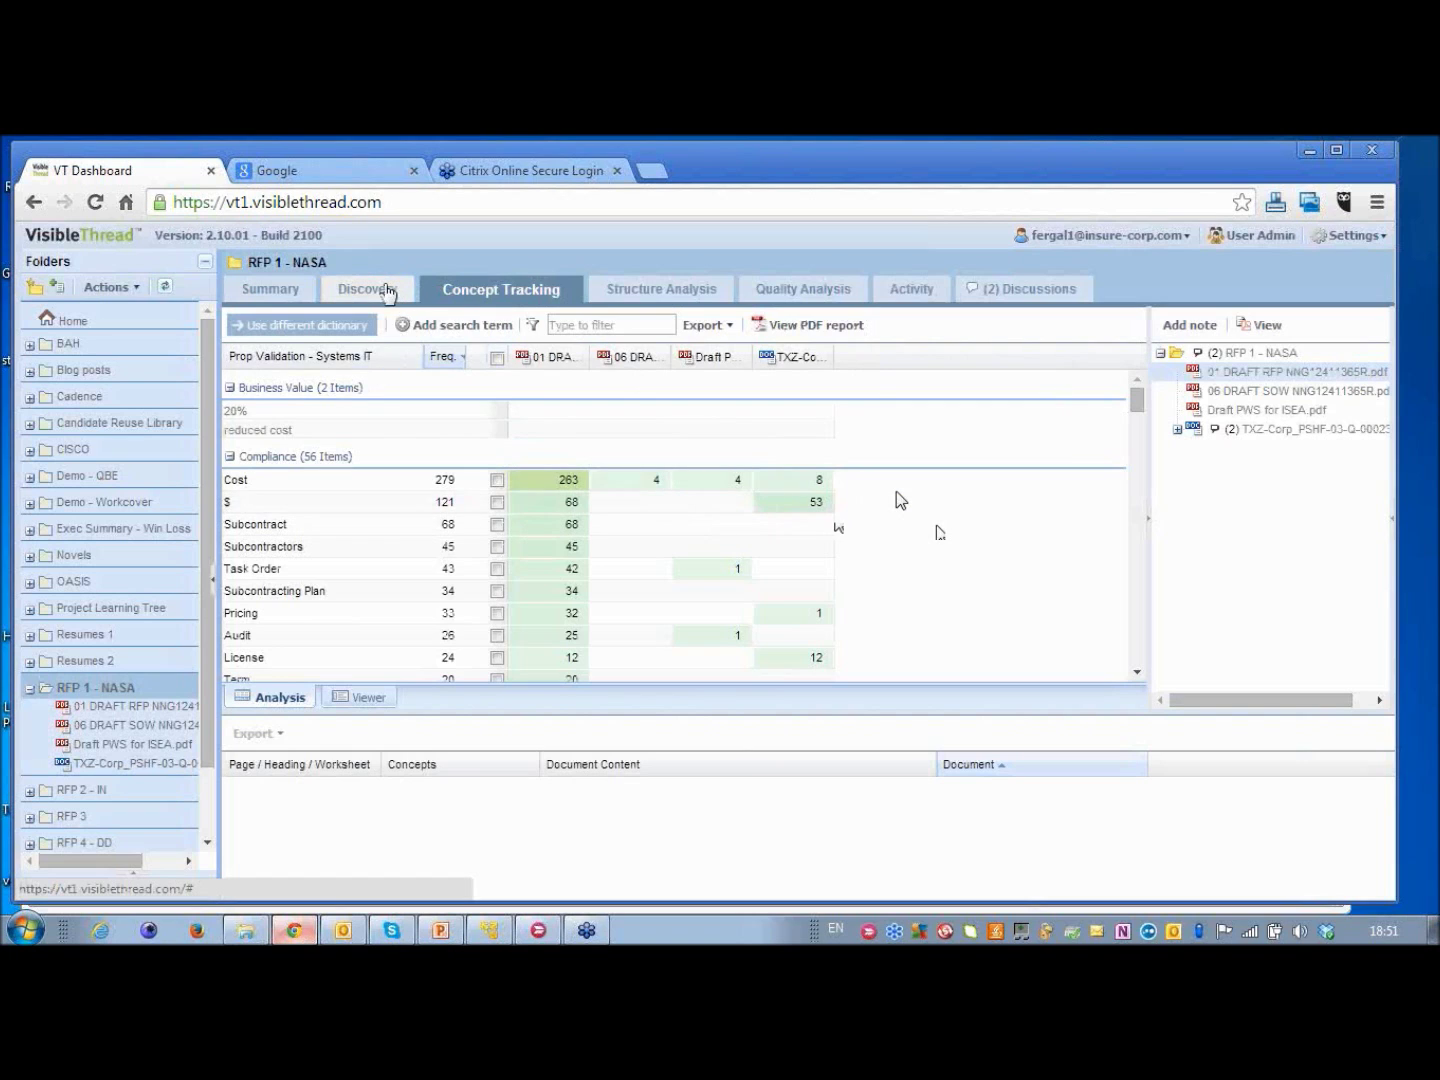
pyautogui.moveTo(380, 291)
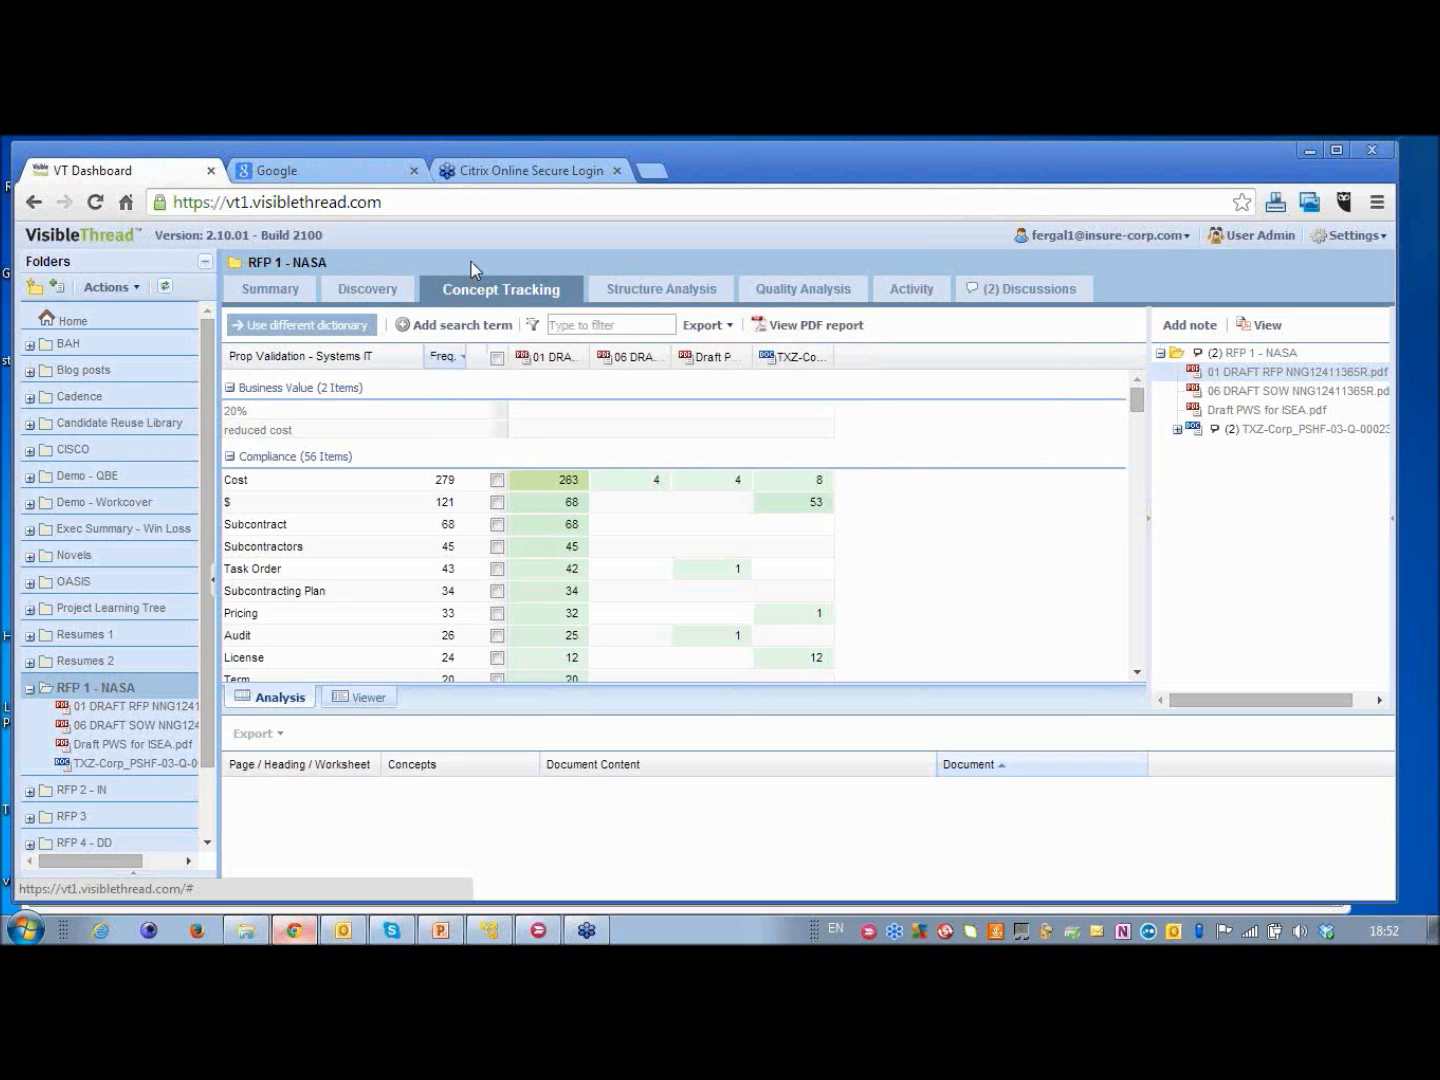
pyautogui.click(352, 328)
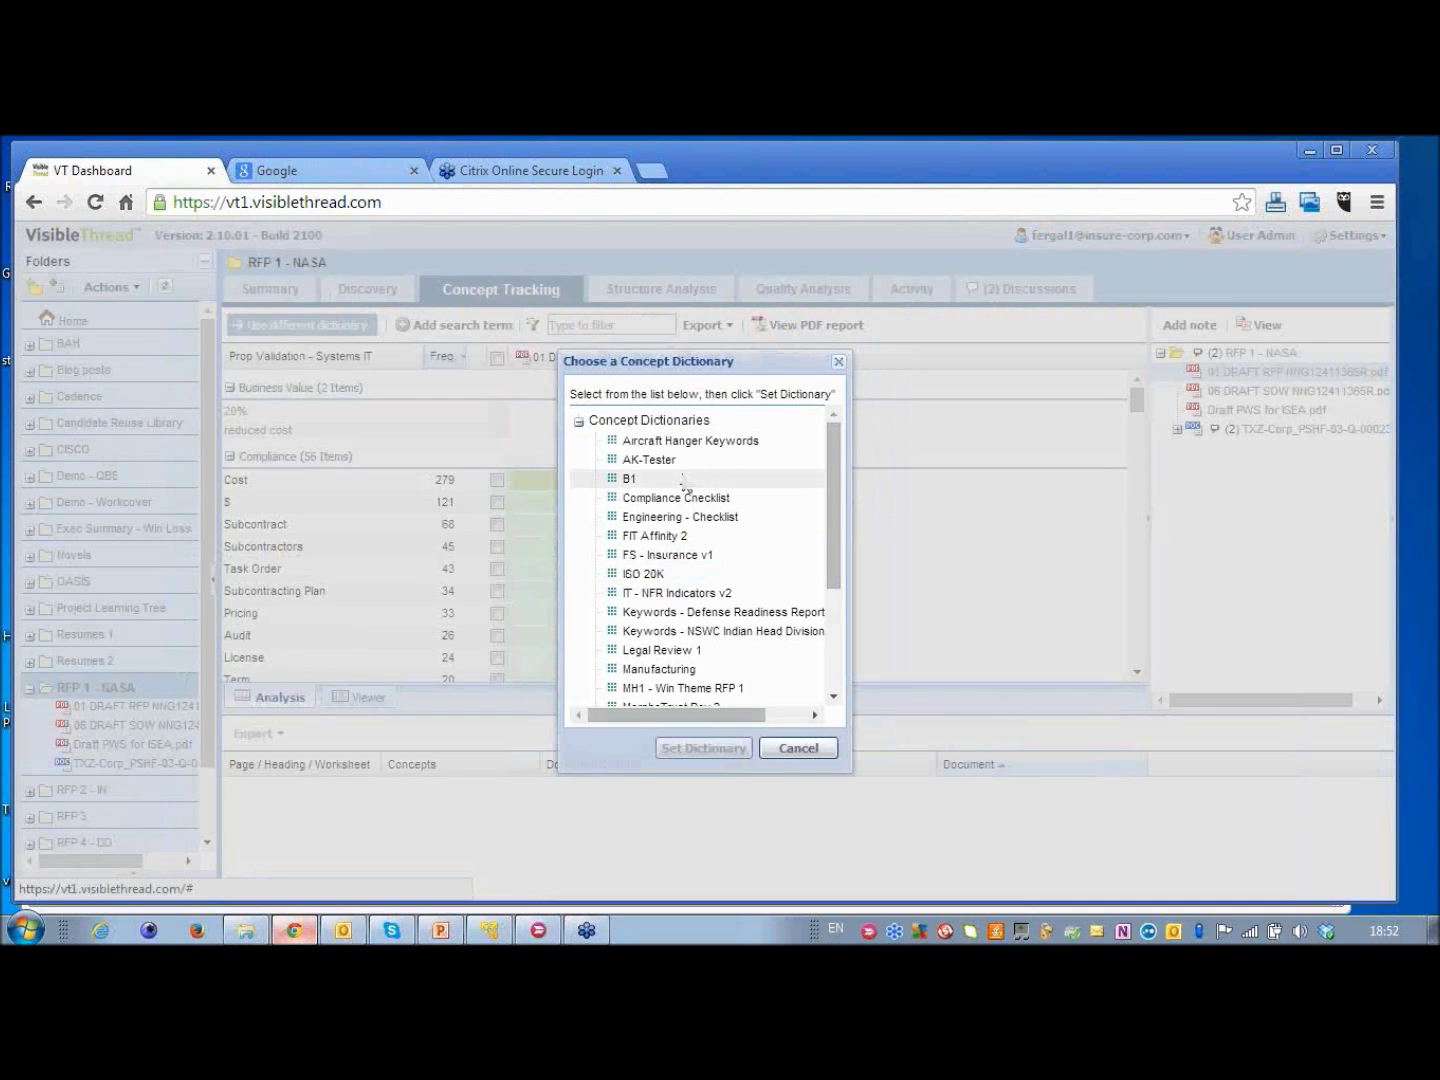
pyautogui.click(661, 575)
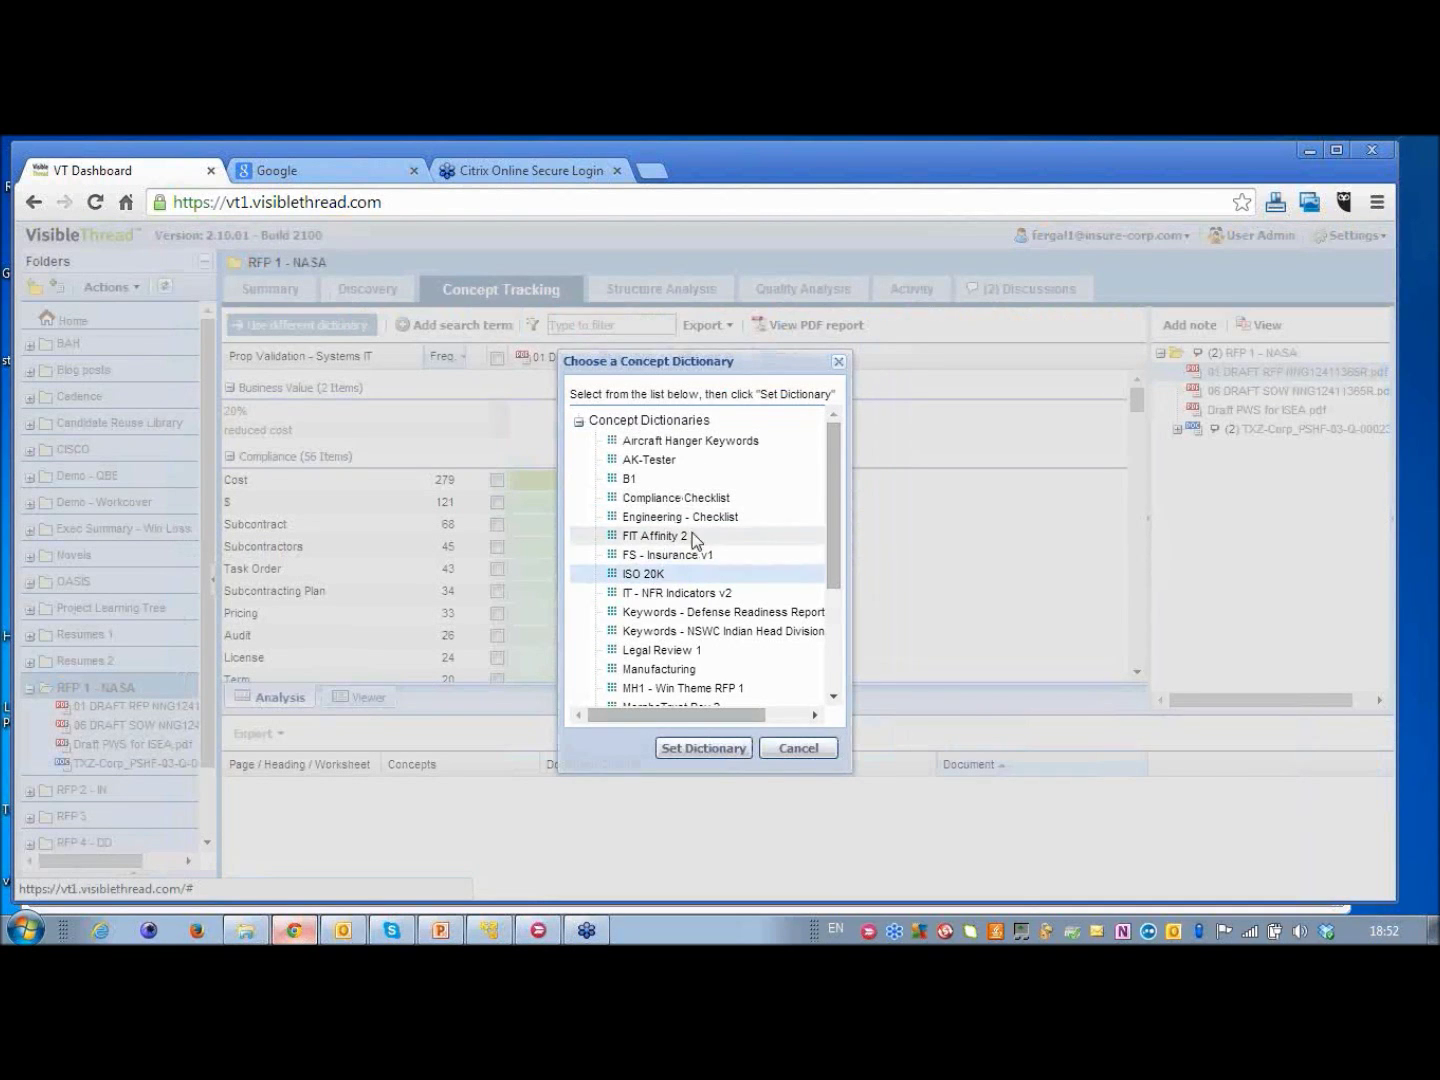
pyautogui.click(712, 518)
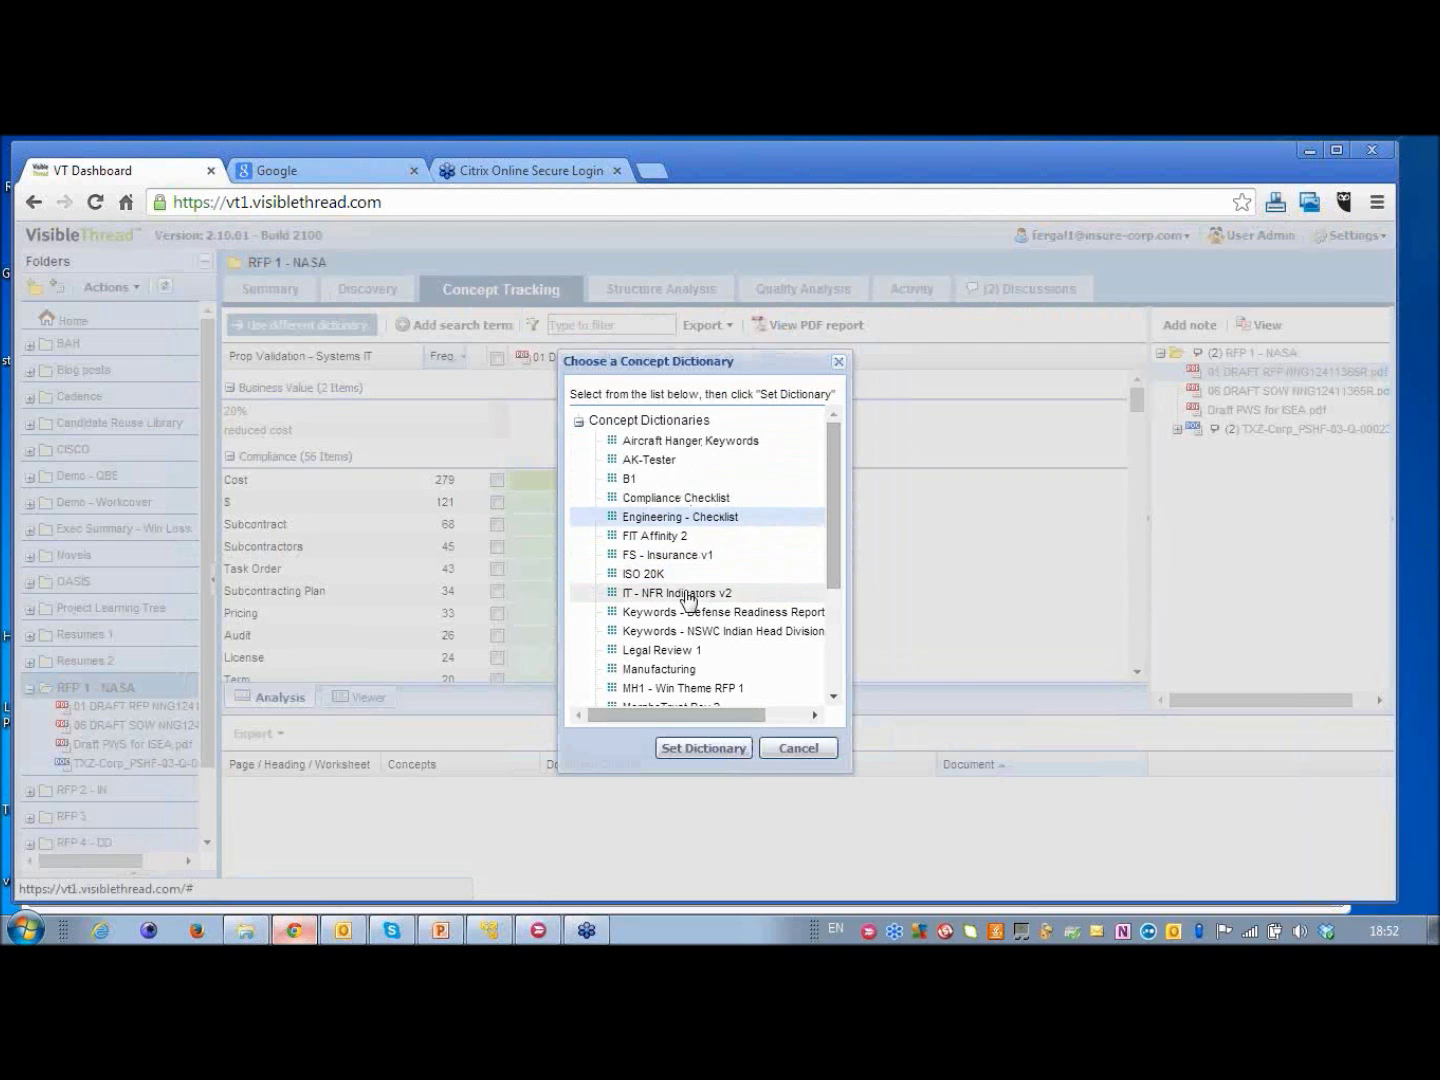
pyautogui.click(798, 750)
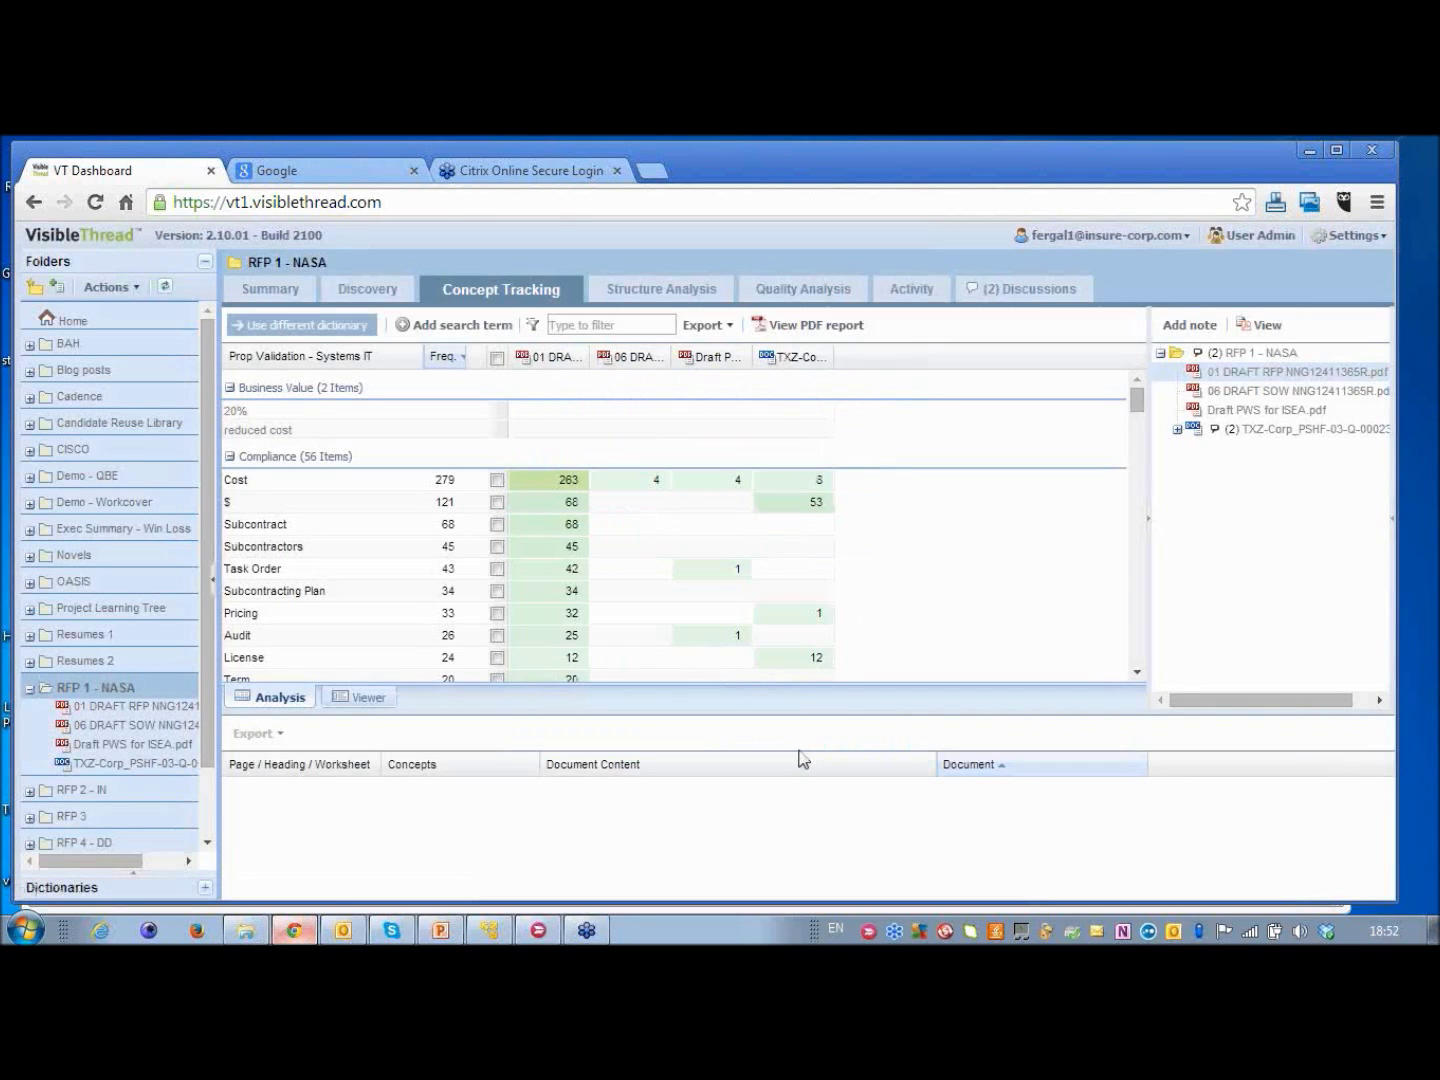
# - Search the Discovery concepts of the Resumes 1 folder for "clear" and check the SECURITY CLEARANCE concept
pyautogui.click(388, 300)
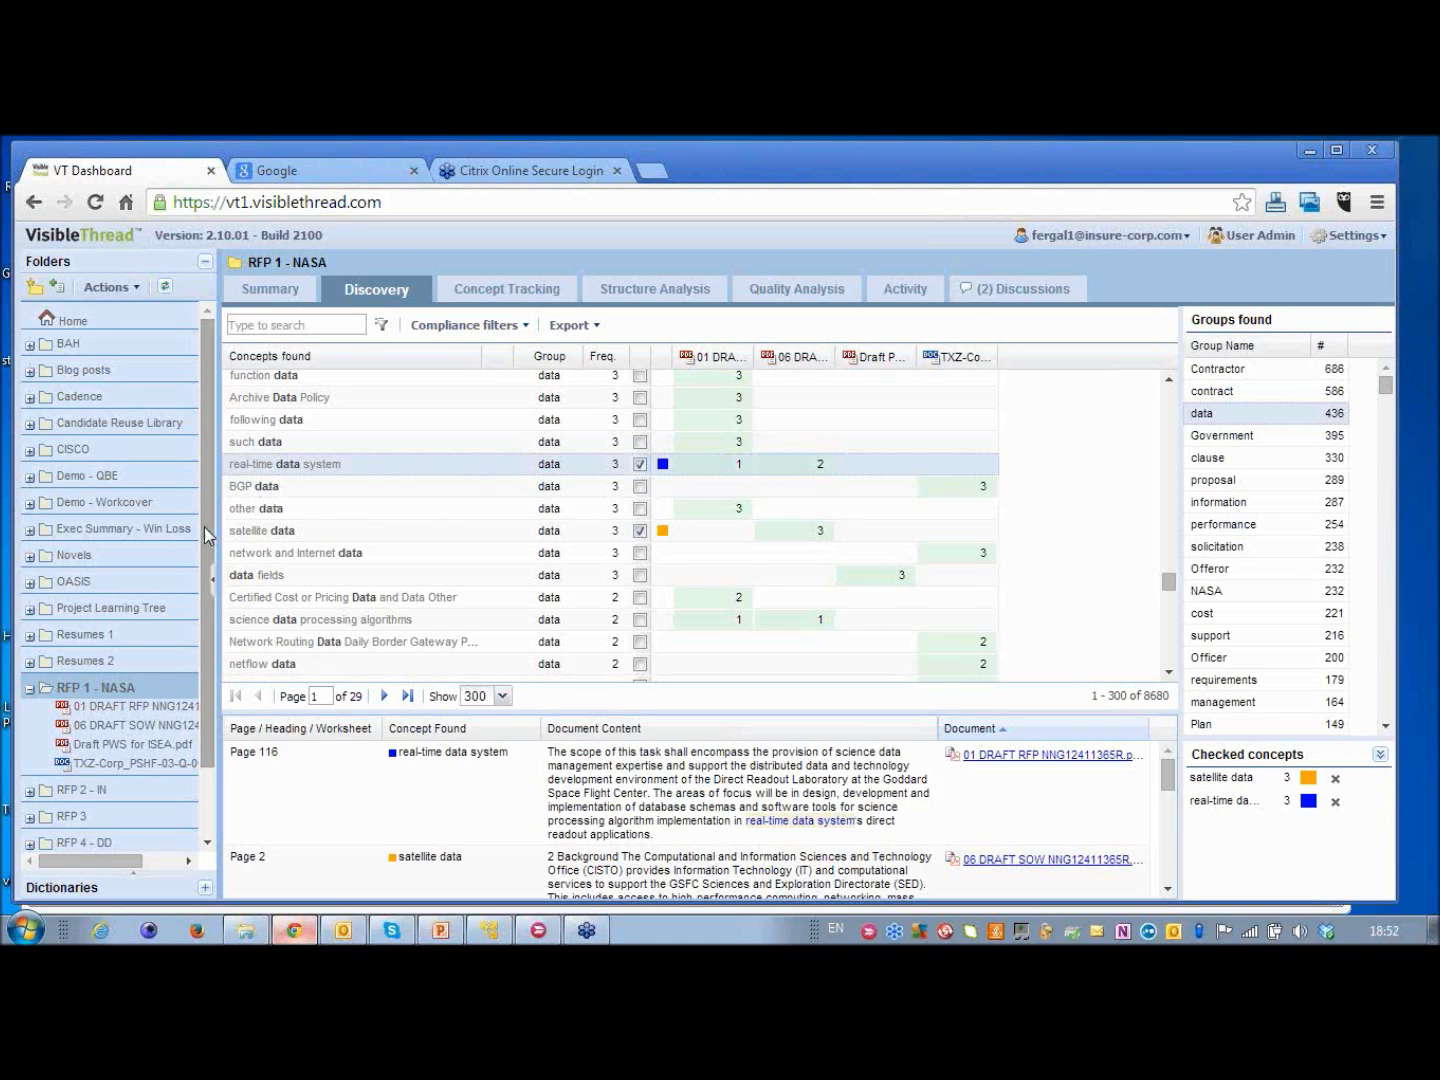
pyautogui.click(105, 662)
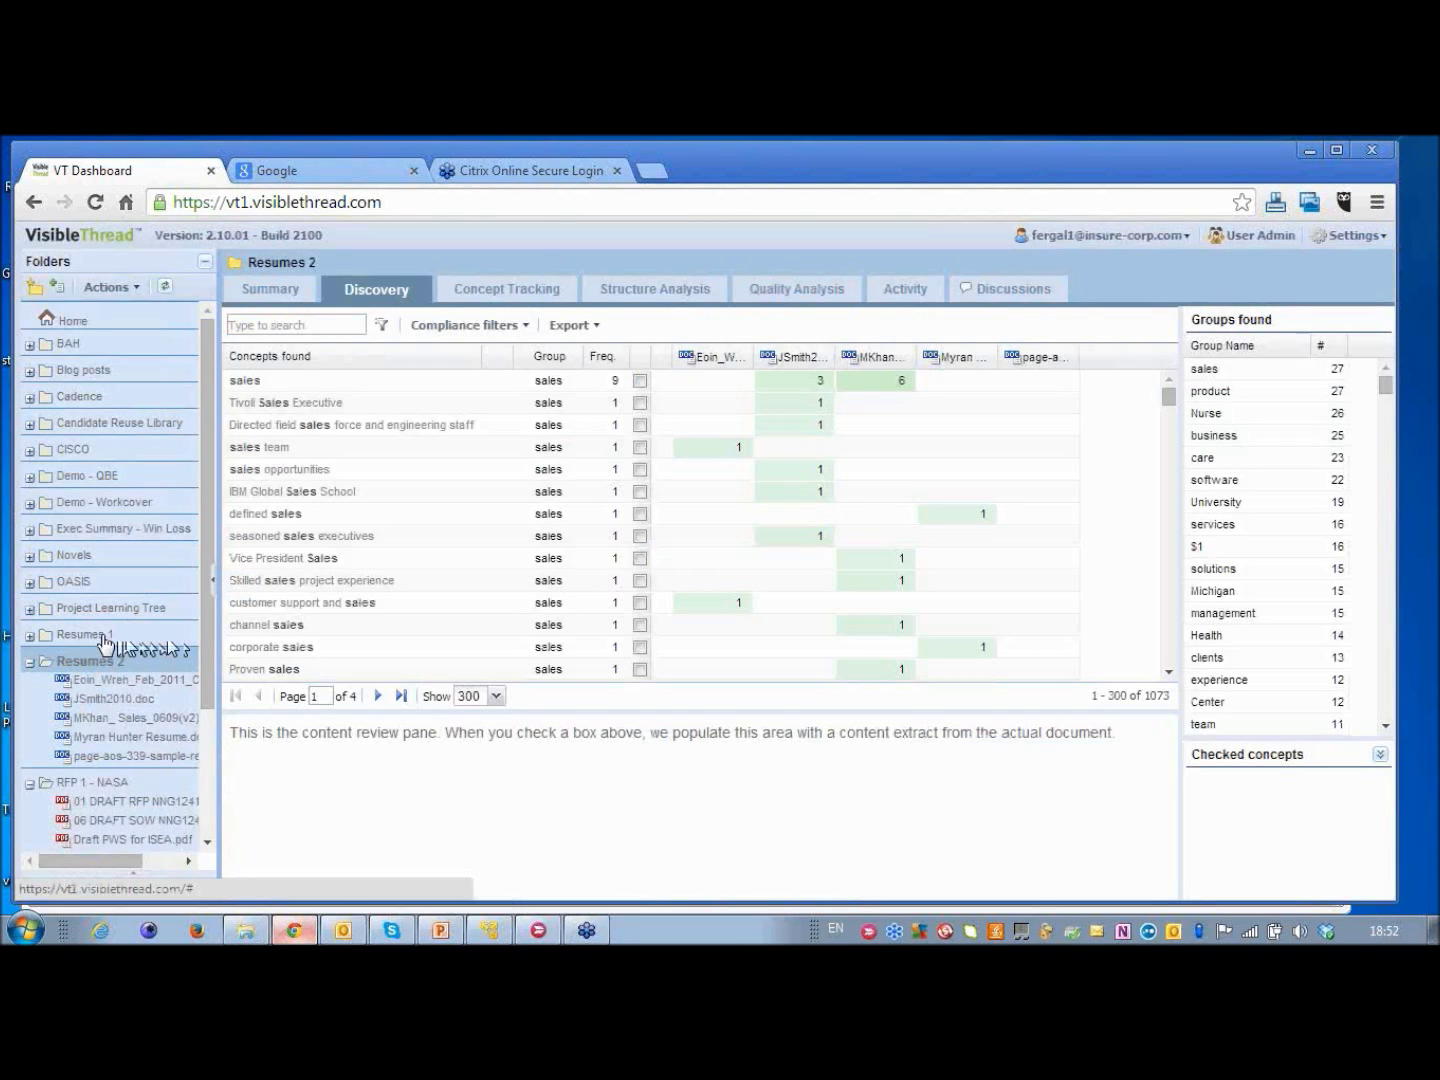
pyautogui.click(100, 635)
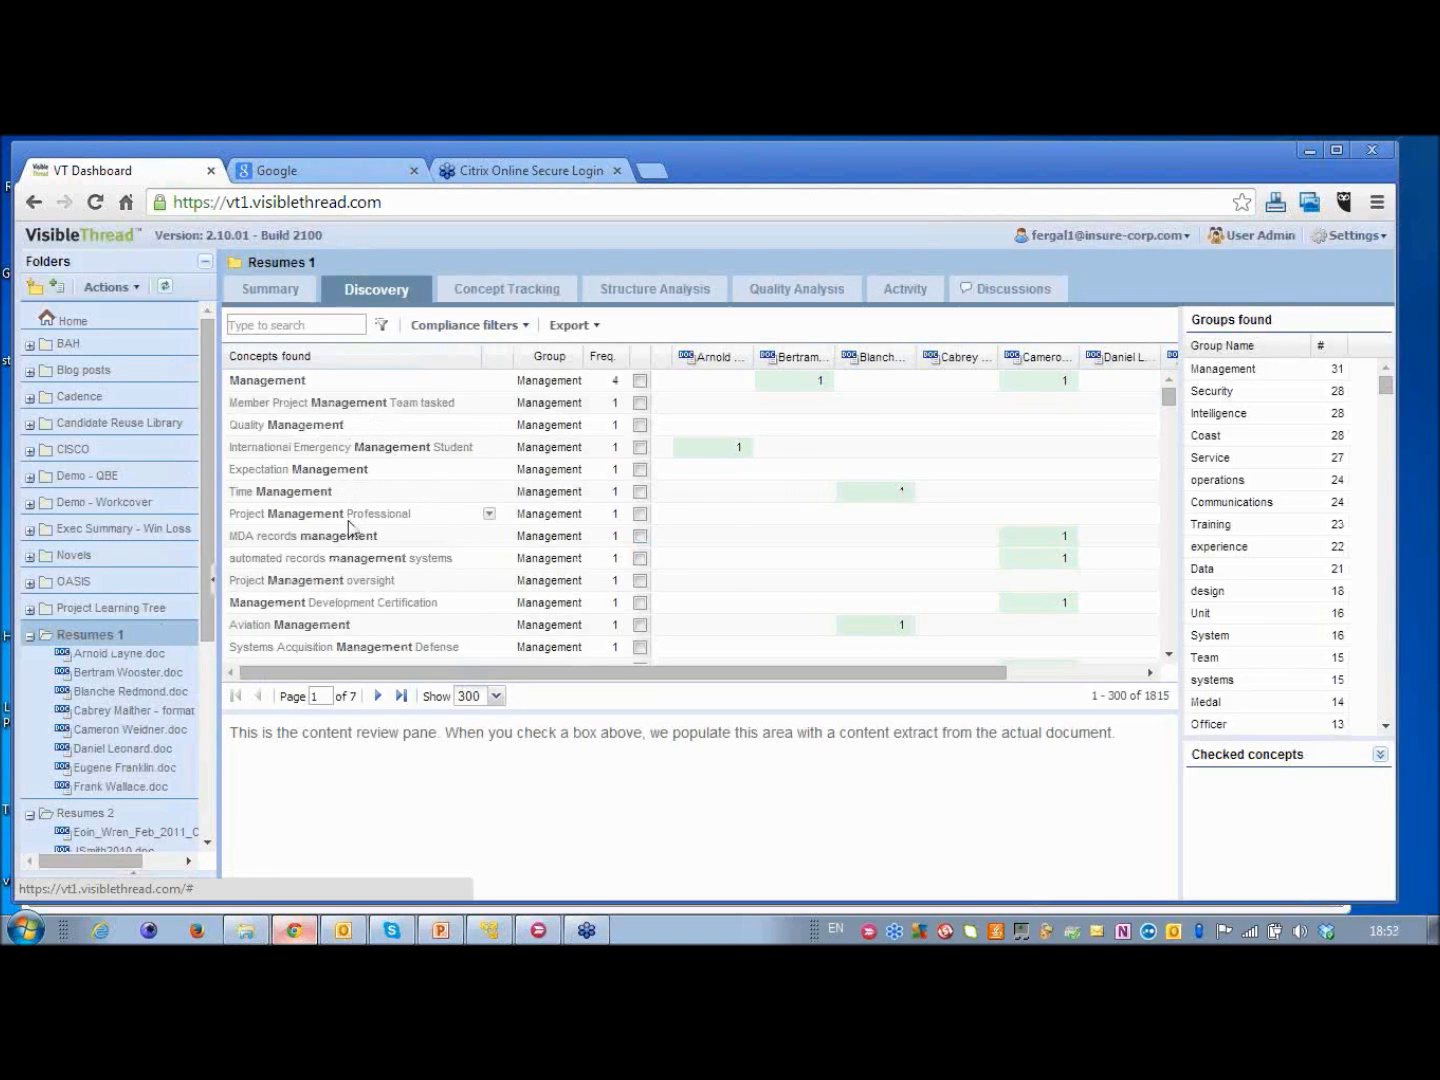
pyautogui.click(334, 323)
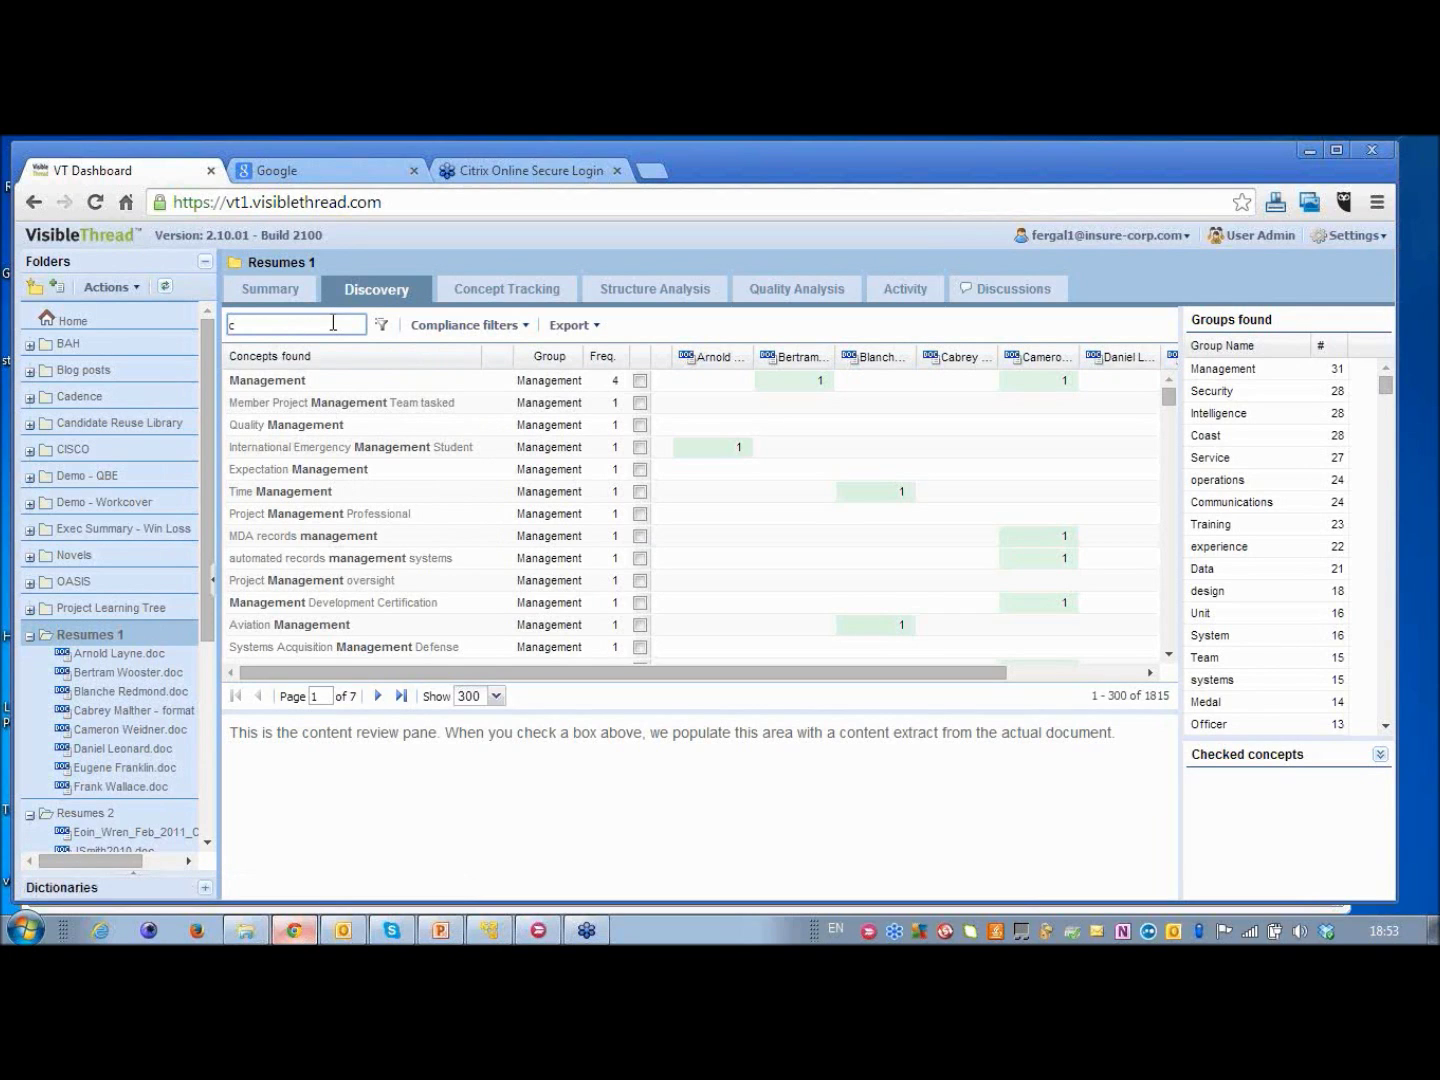
pyautogui.write('clear')
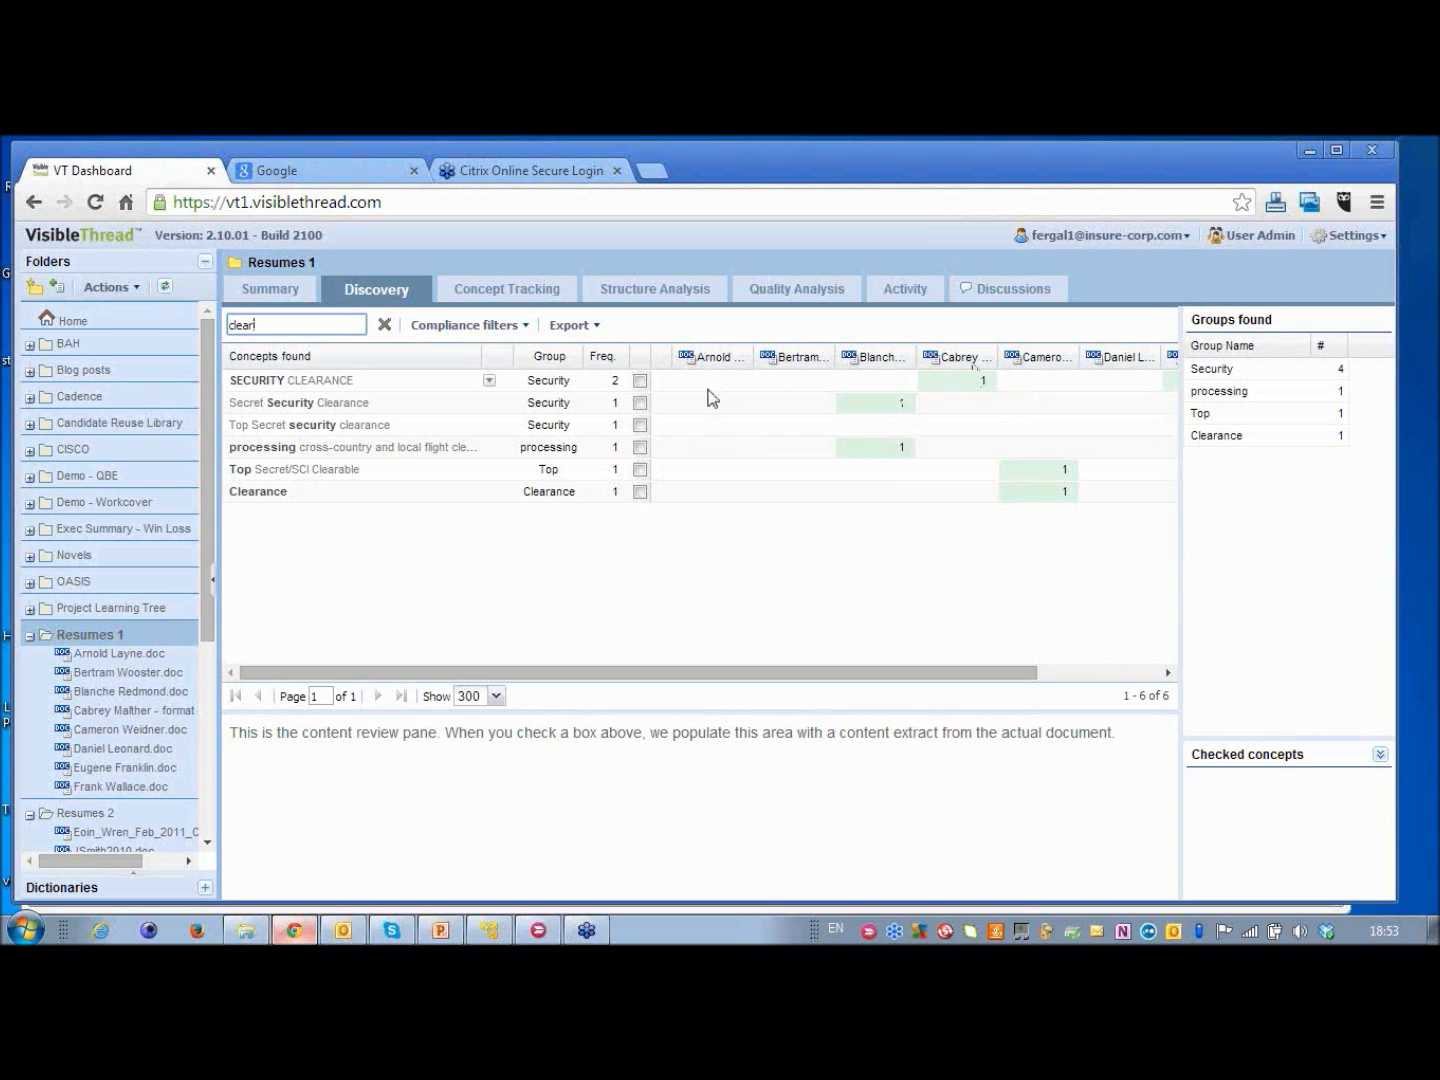
pyautogui.click(640, 381)
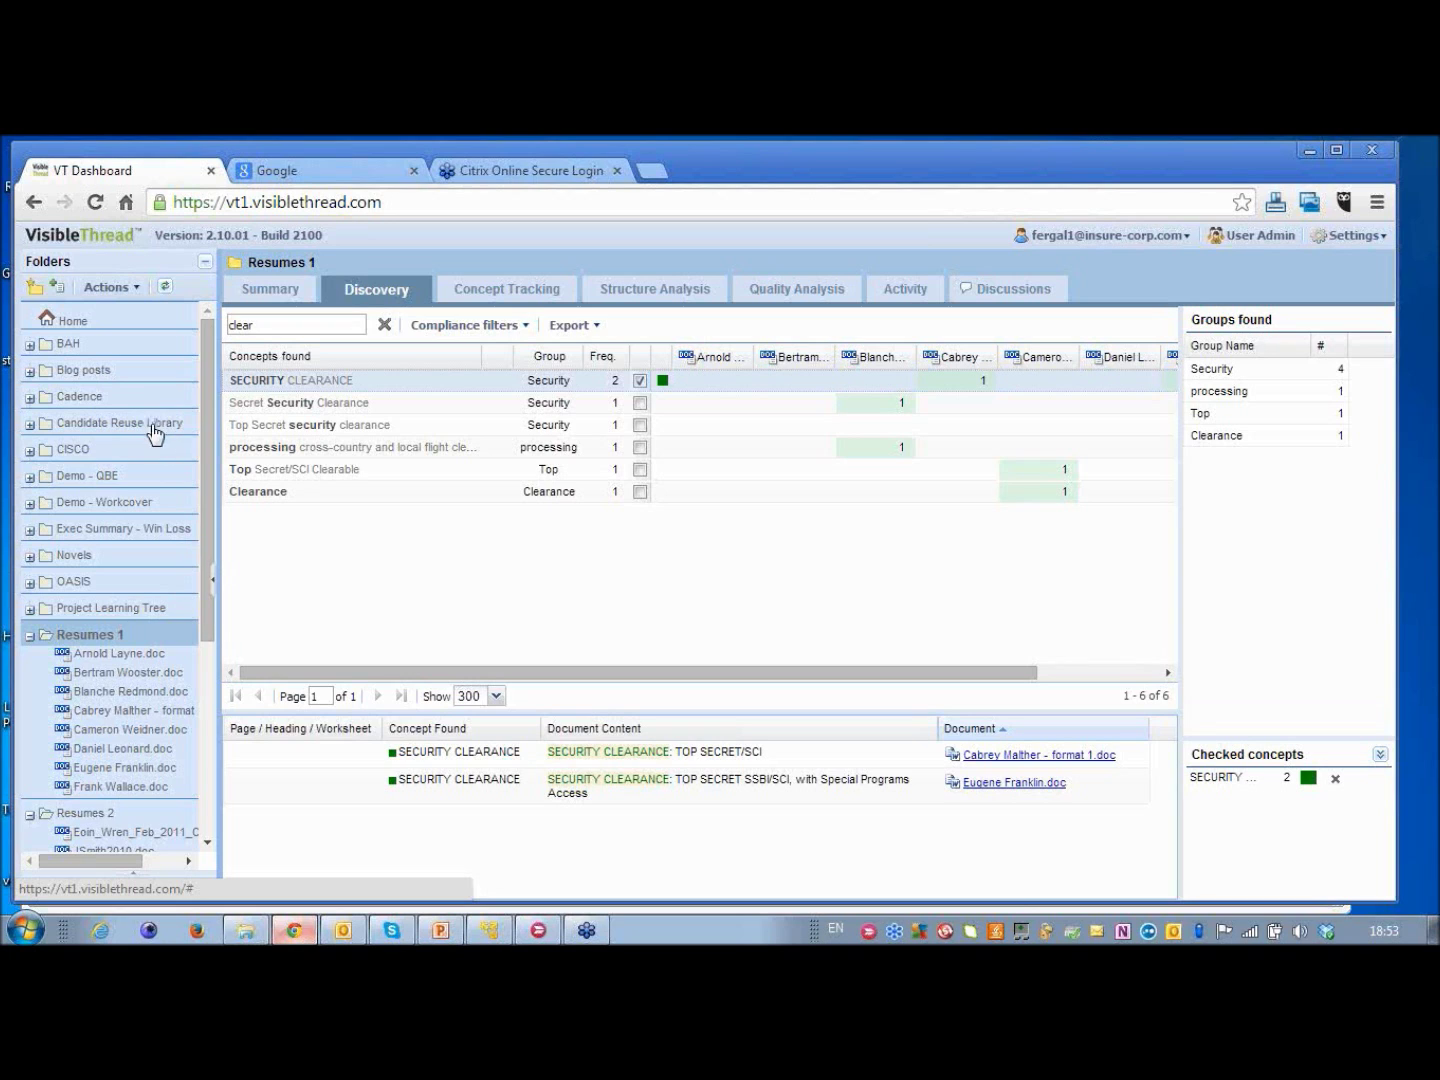
# - Open the Solicitations II folder's Discovery results and examine the concepts in the cost group
pyautogui.moveTo(207, 430); pyautogui.dragTo(201, 725)
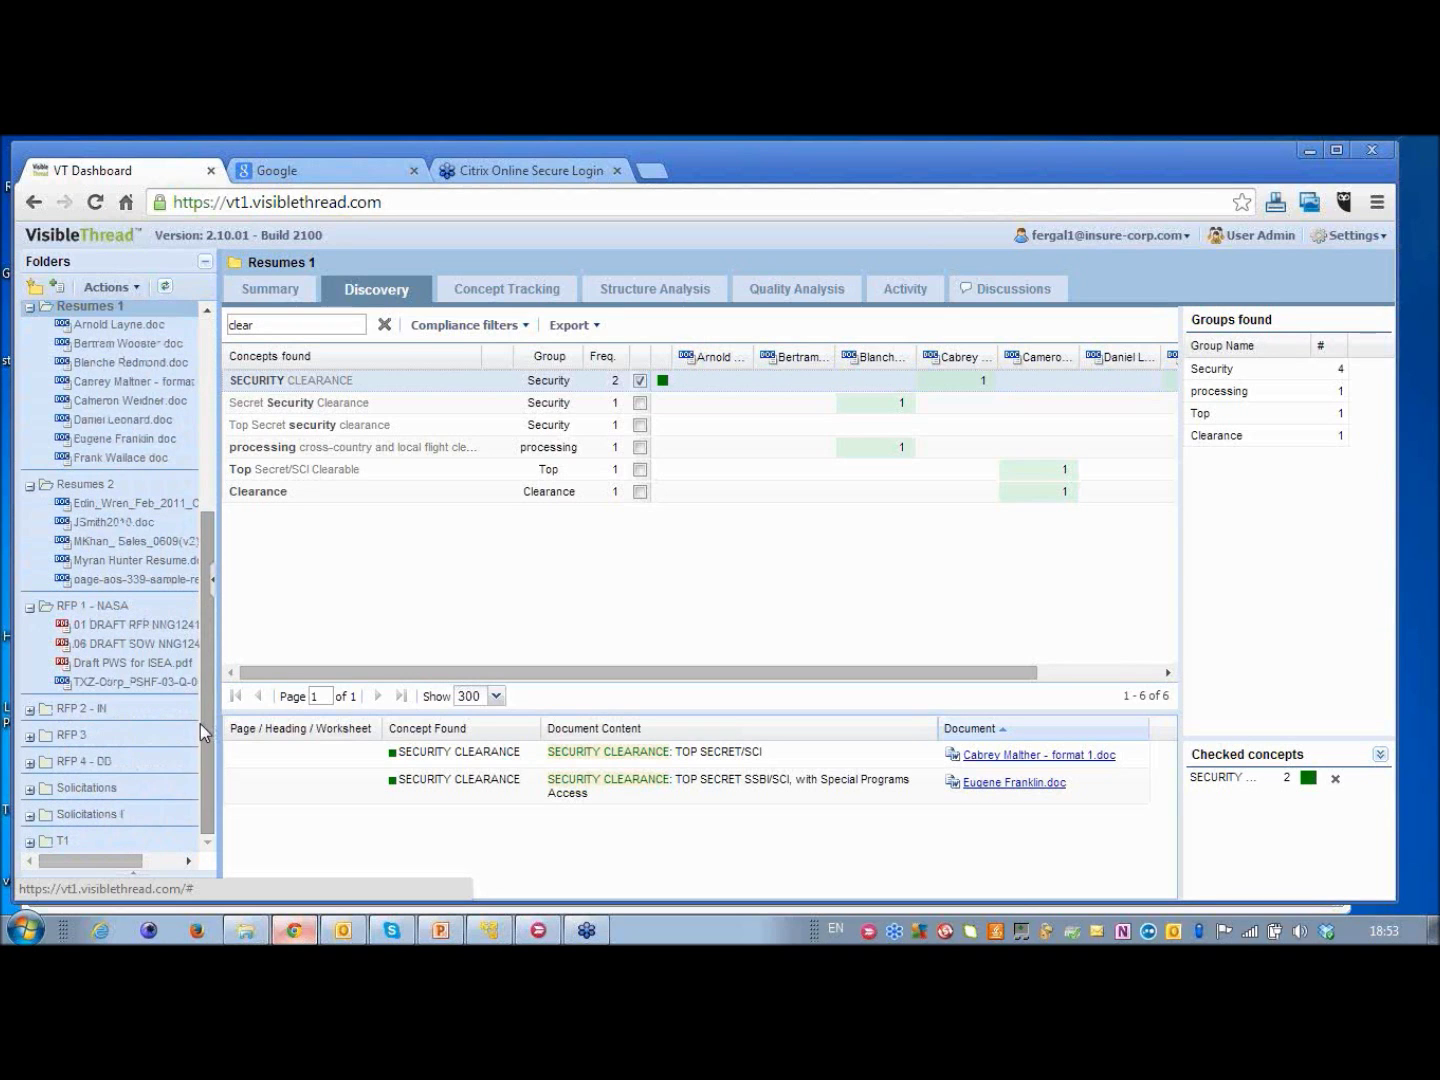
pyautogui.click(107, 815)
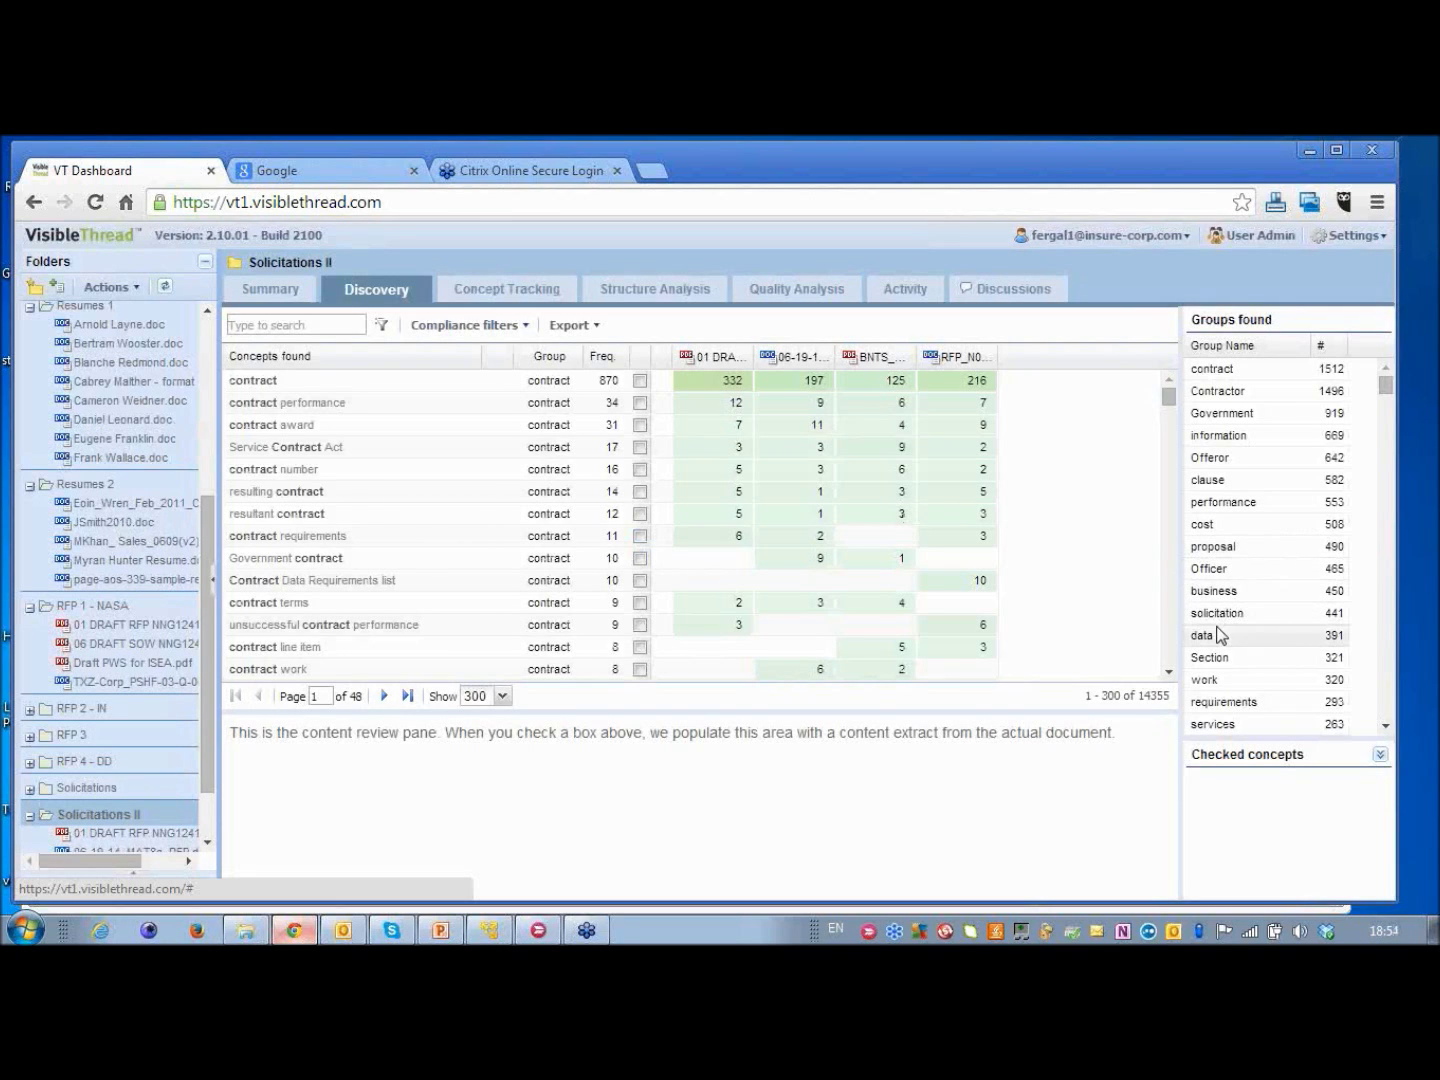
pyautogui.click(1224, 532)
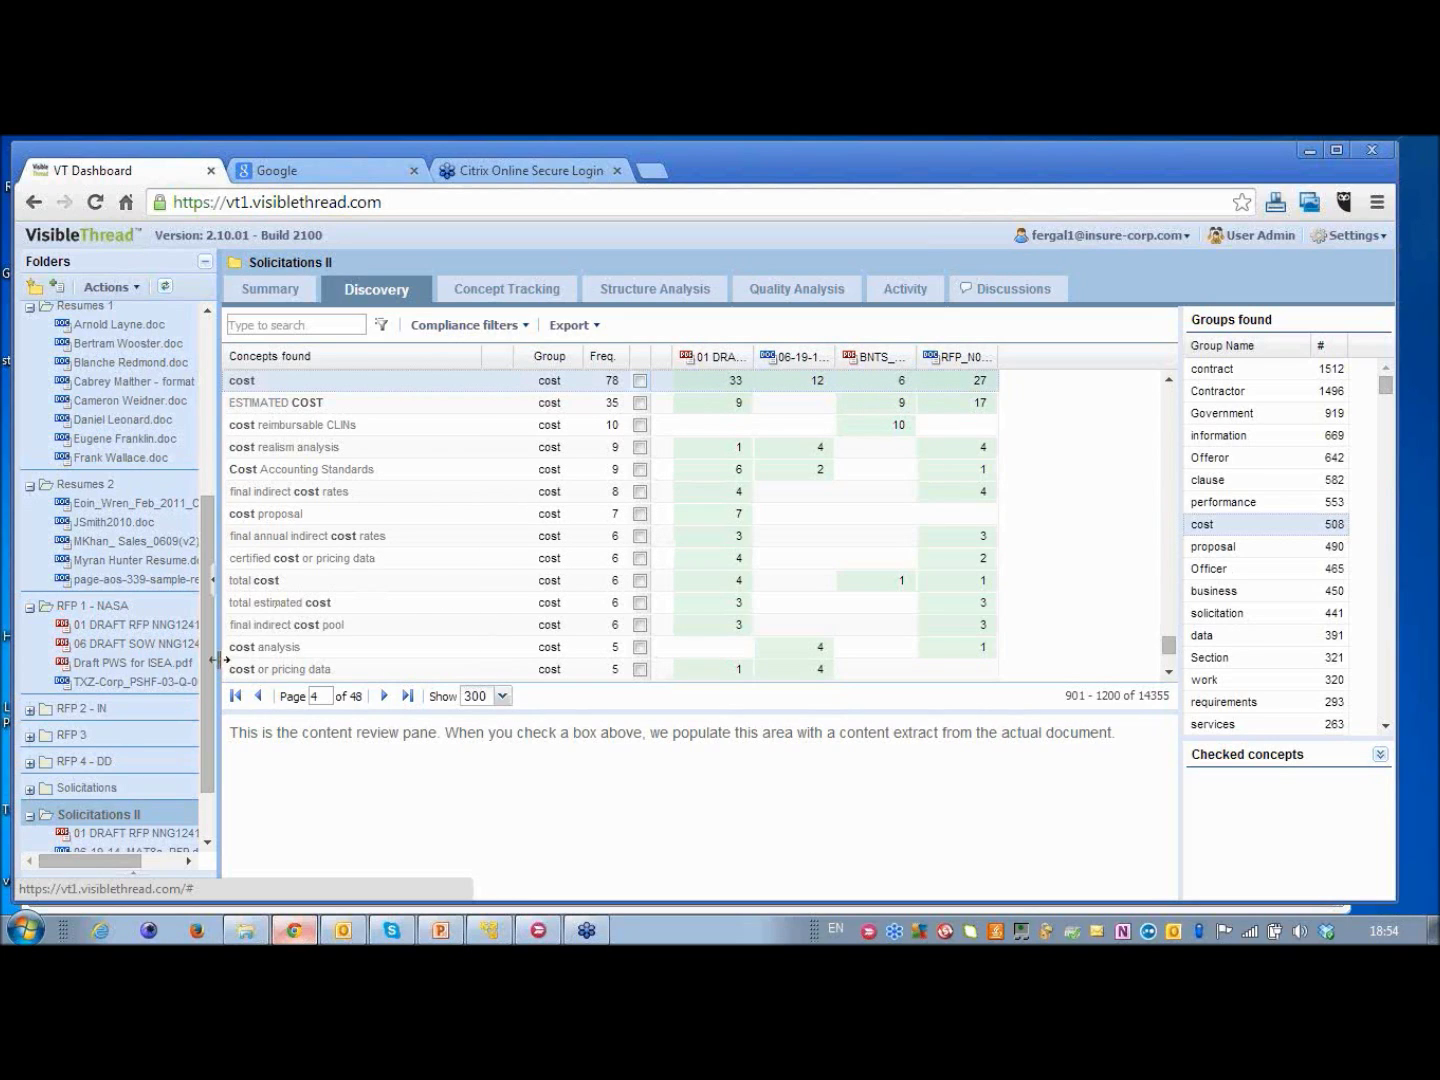
# - Filter the RFP 1 - NASA folder's concepts to those found only in 01 DRAFT RFP NNG12411365R.pdf
pyautogui.moveTo(208, 679); pyautogui.dragTo(208, 632)
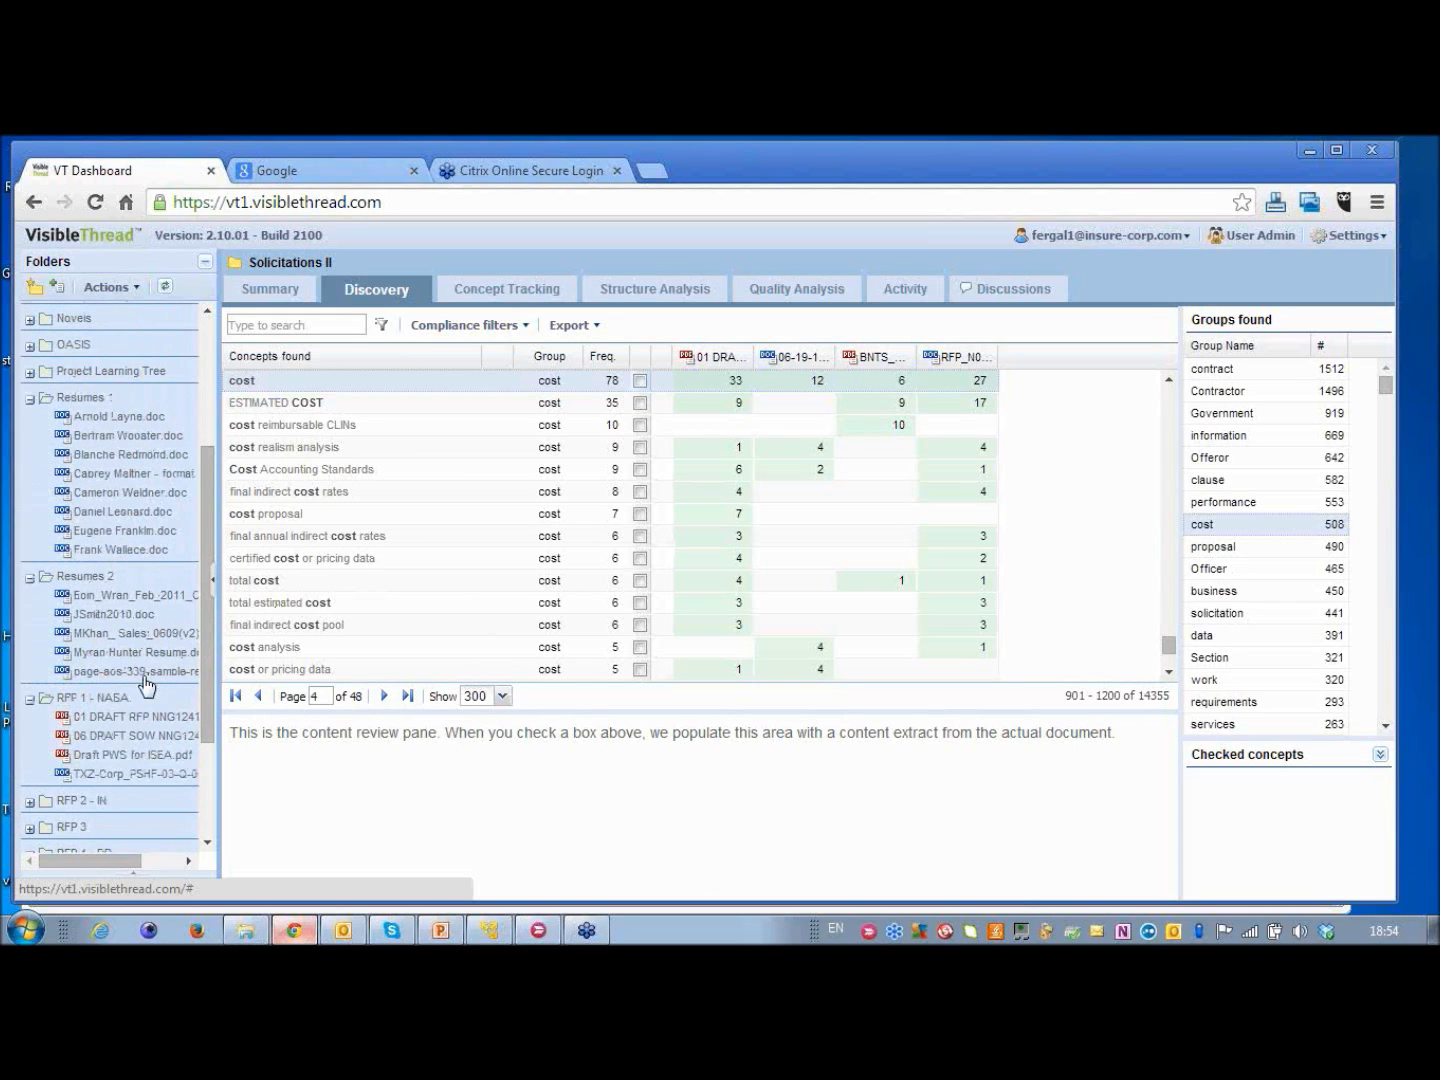
pyautogui.click(111, 700)
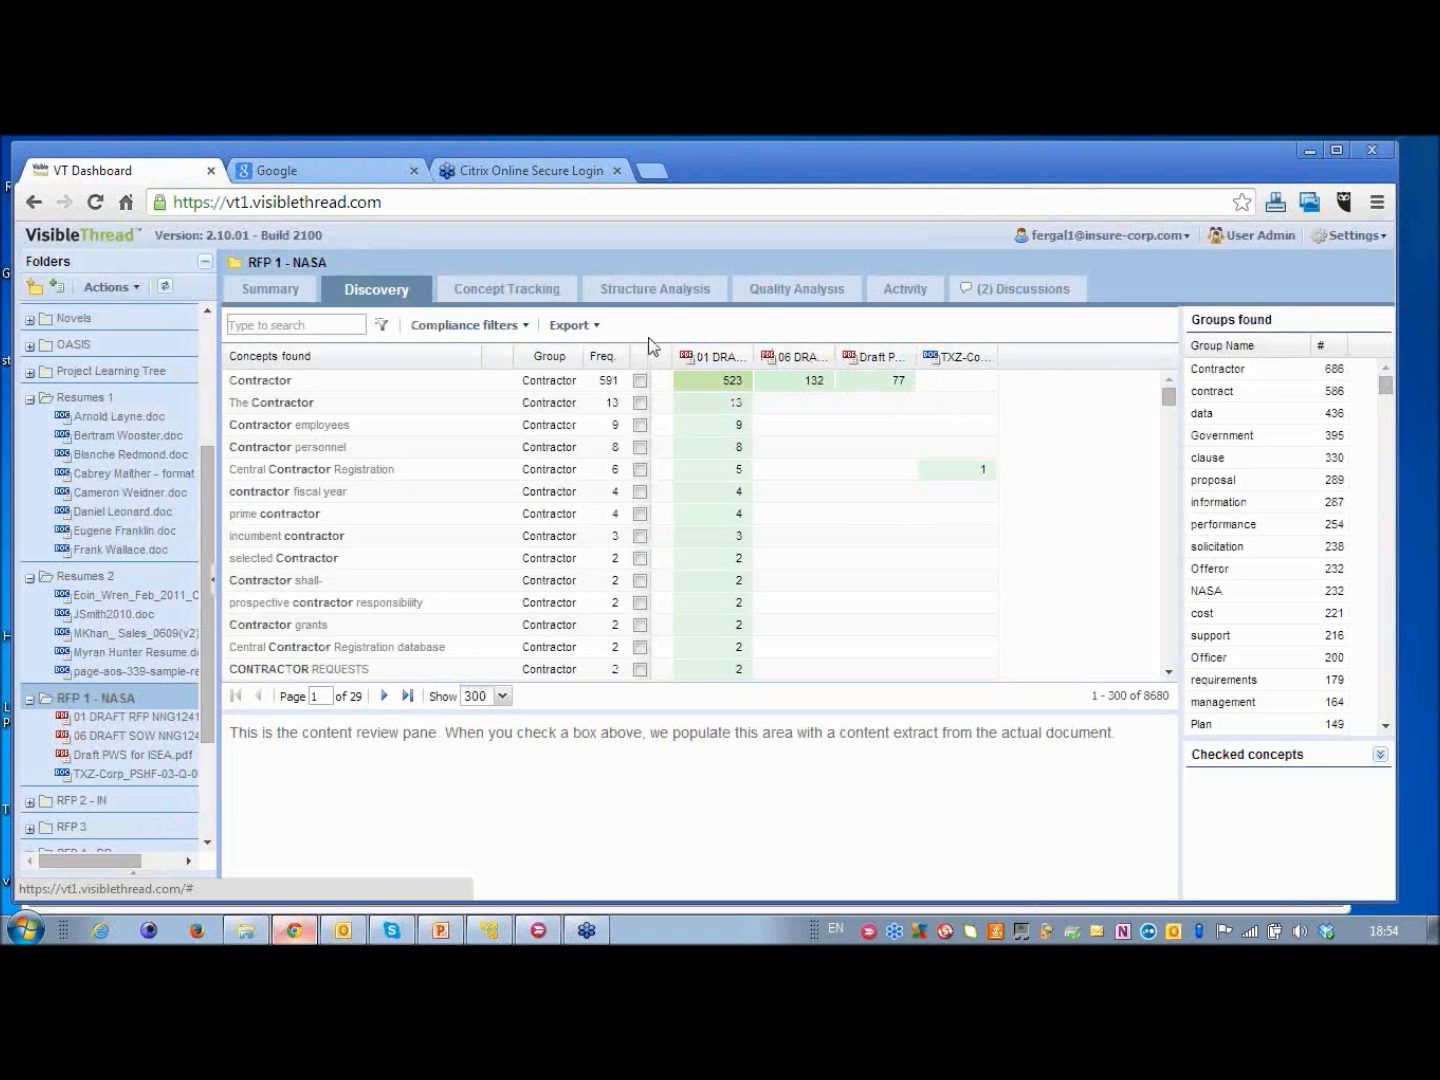
pyautogui.click(526, 329)
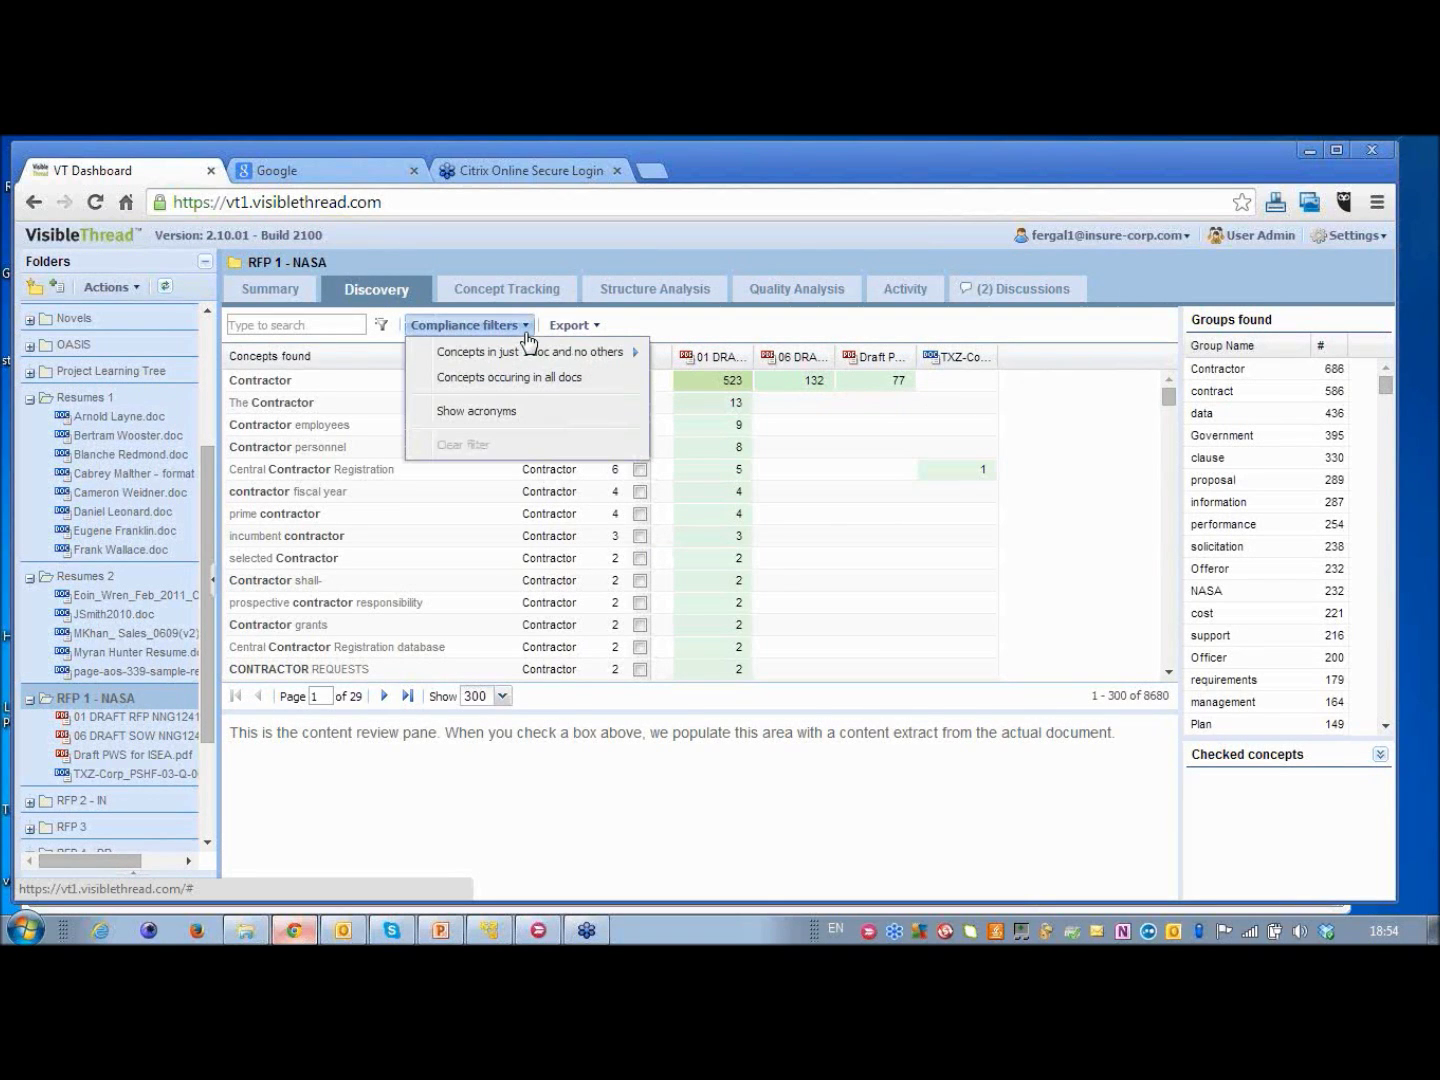
pyautogui.moveTo(525, 352)
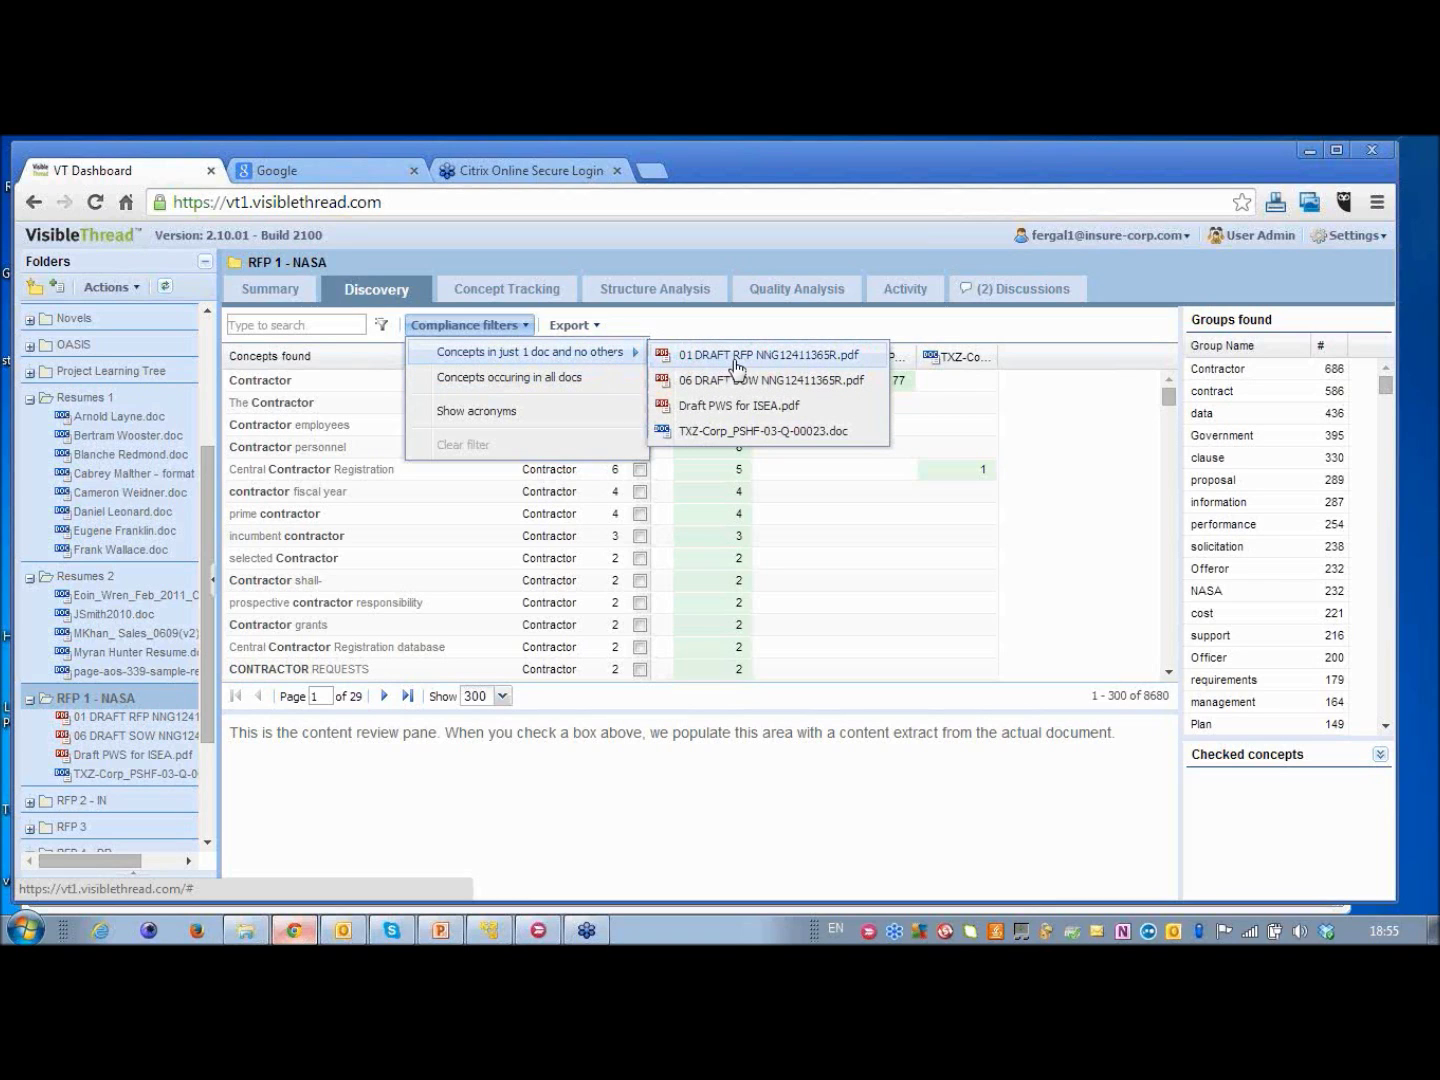
pyautogui.click(736, 357)
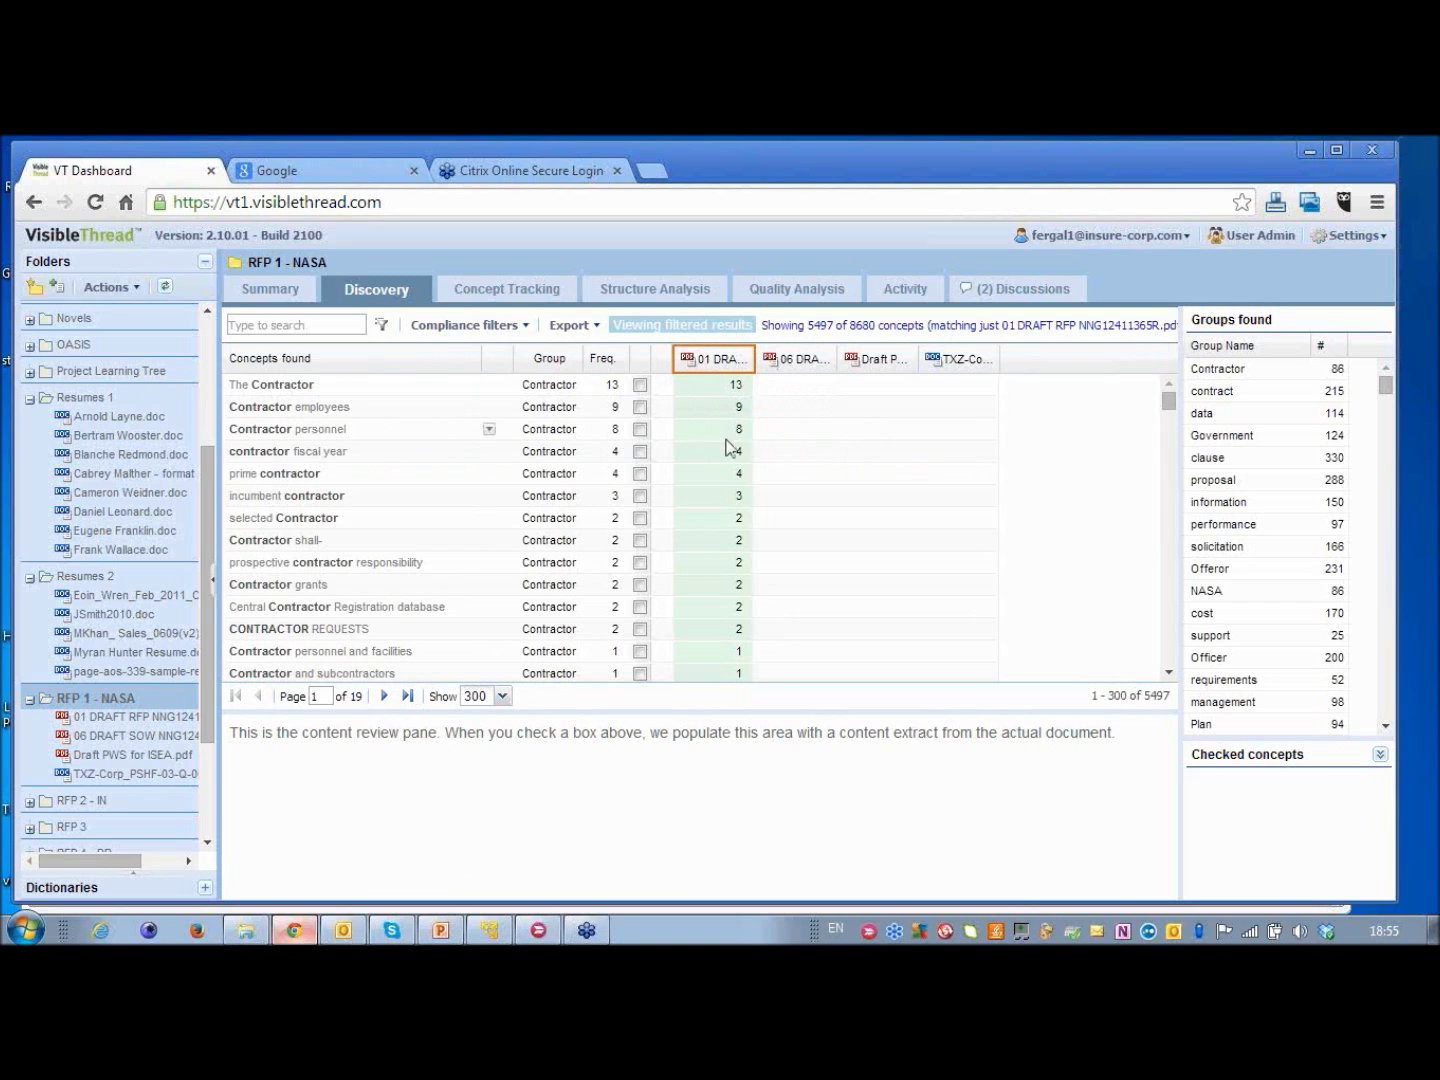
# - Go to the clause group in the filtered concepts and check FAR clause 52.219 to show its document extracts
pyautogui.moveTo(1170, 405); pyautogui.dragTo(1174, 590)
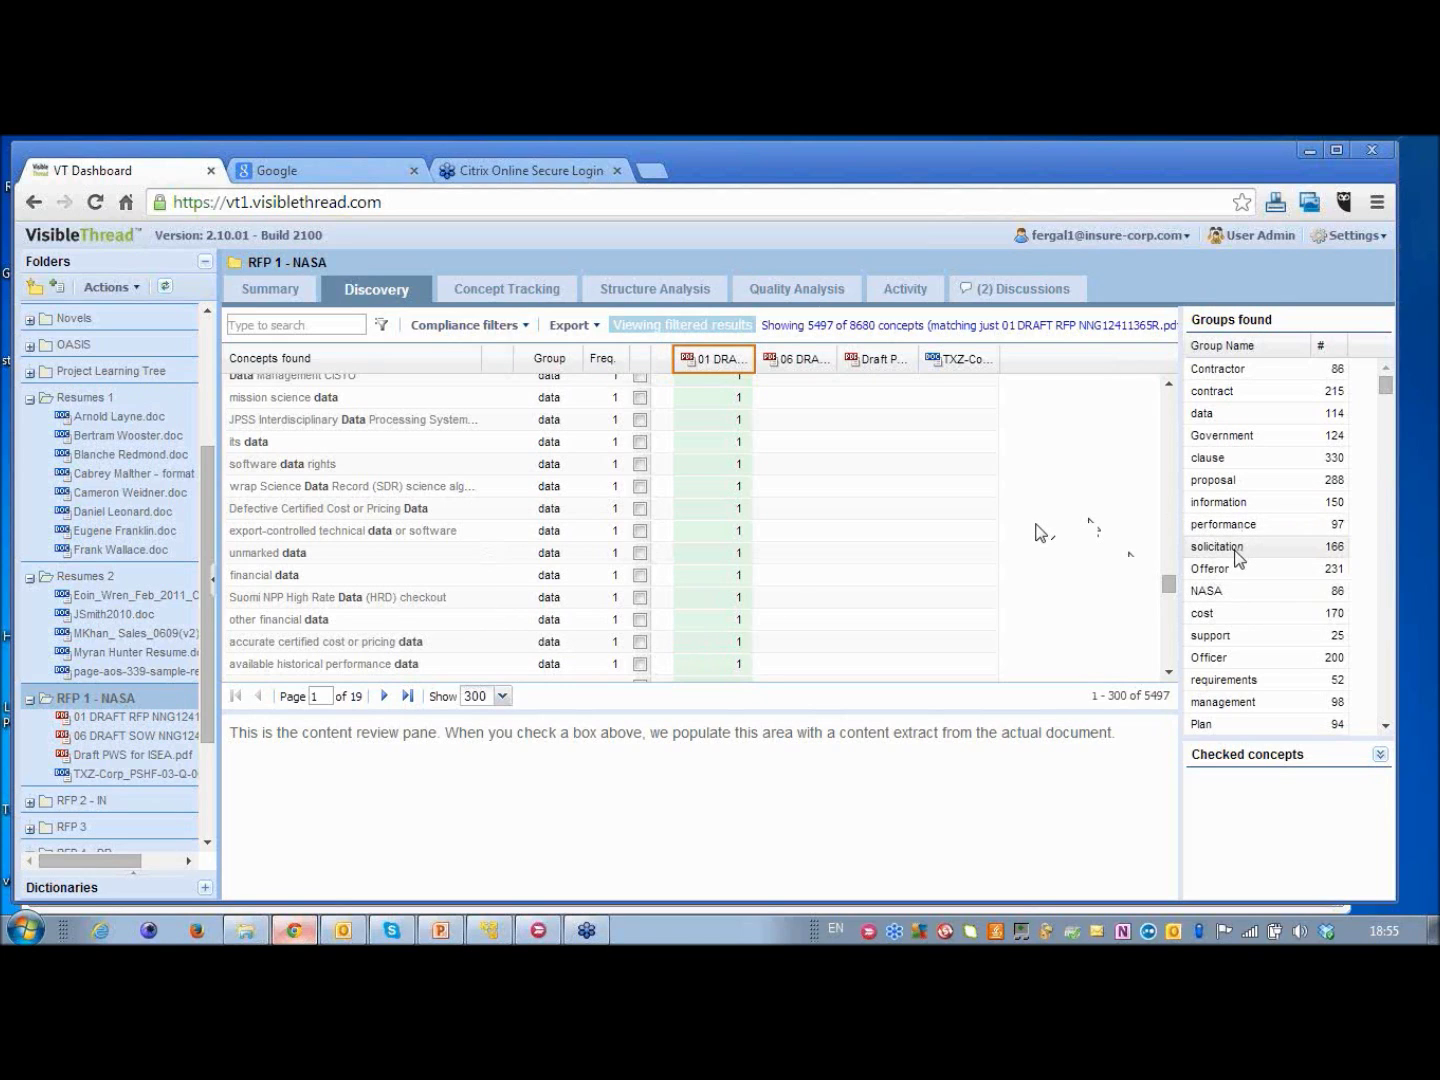
pyautogui.click(1208, 458)
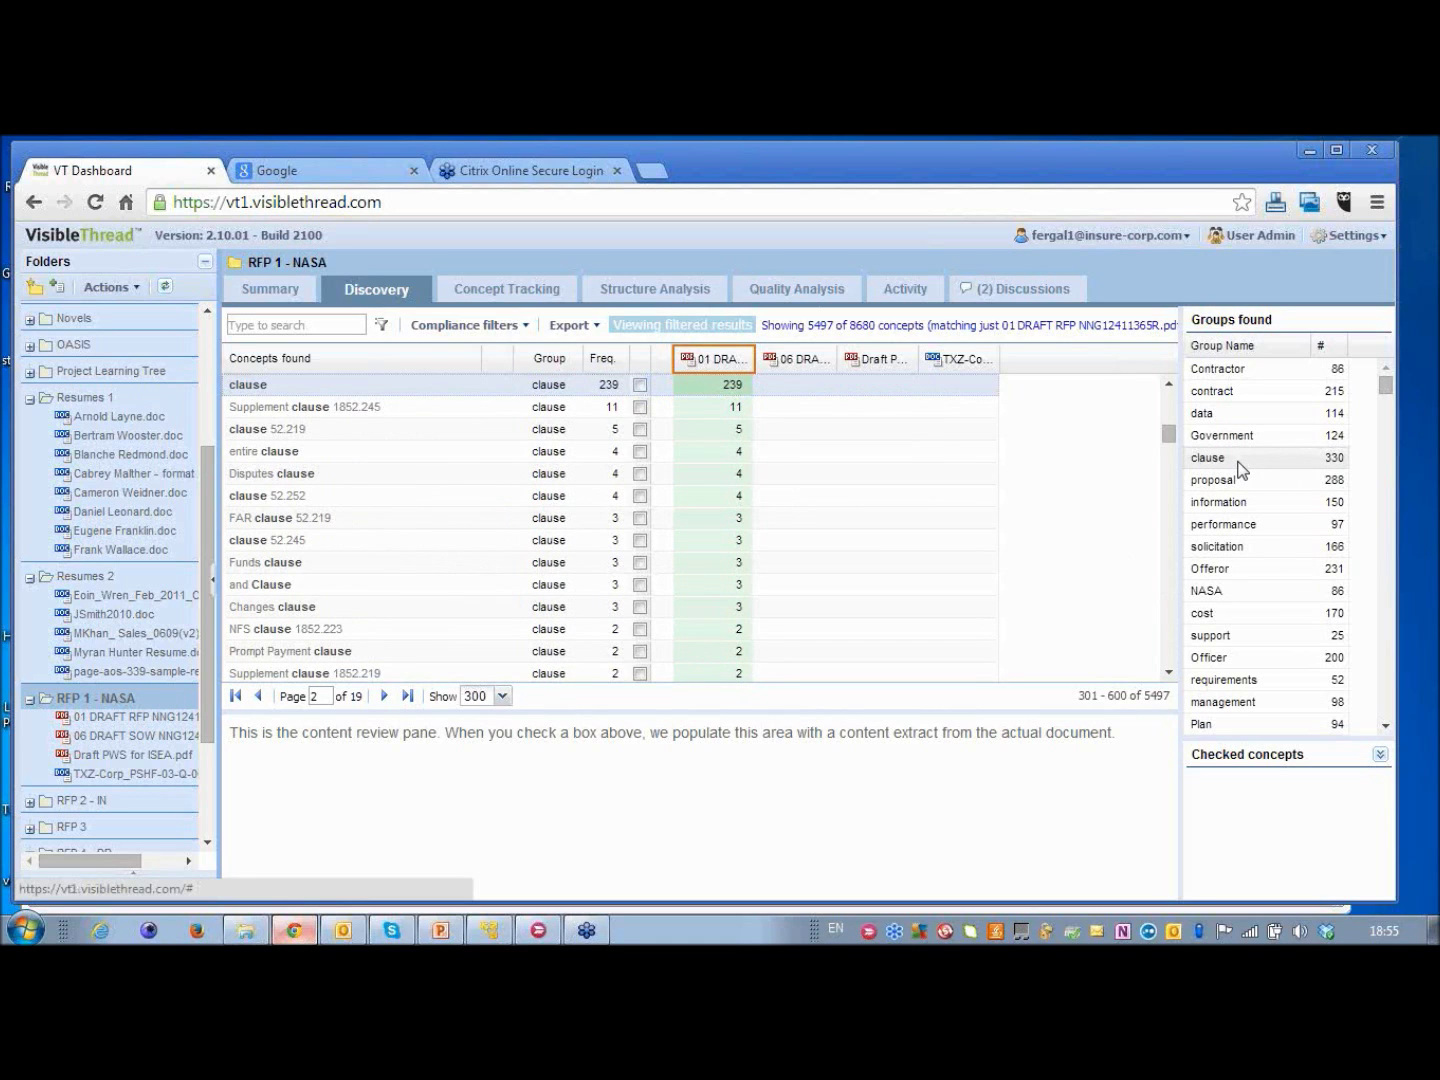
pyautogui.click(639, 520)
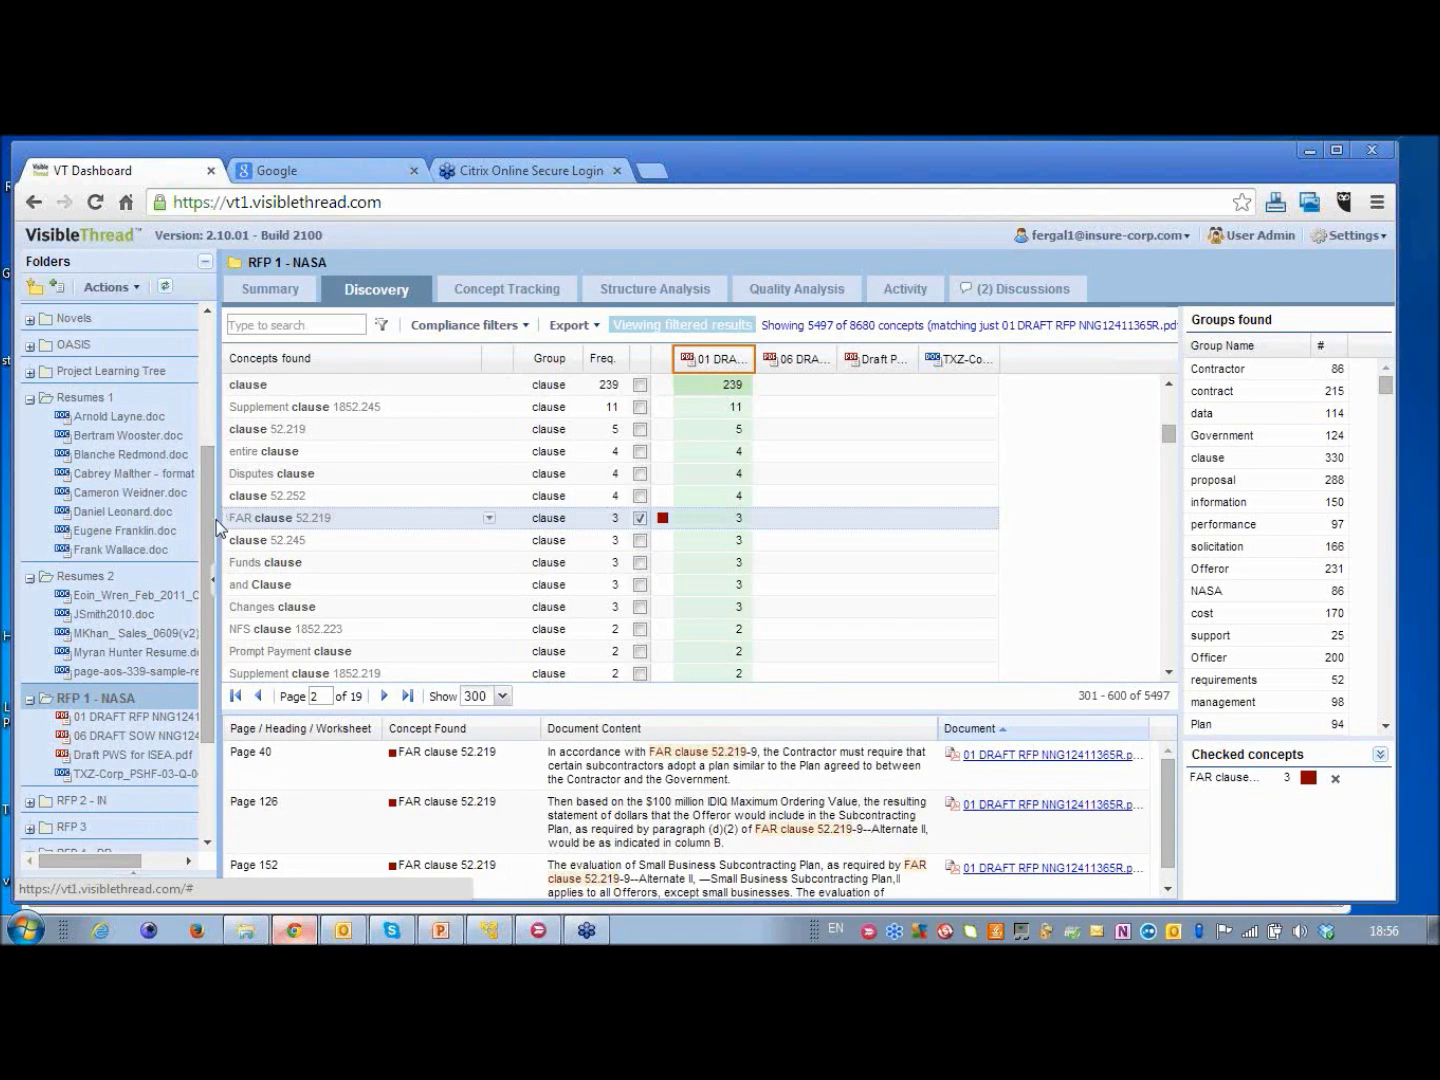
pyautogui.moveTo(207, 526); pyautogui.dragTo(211, 481)
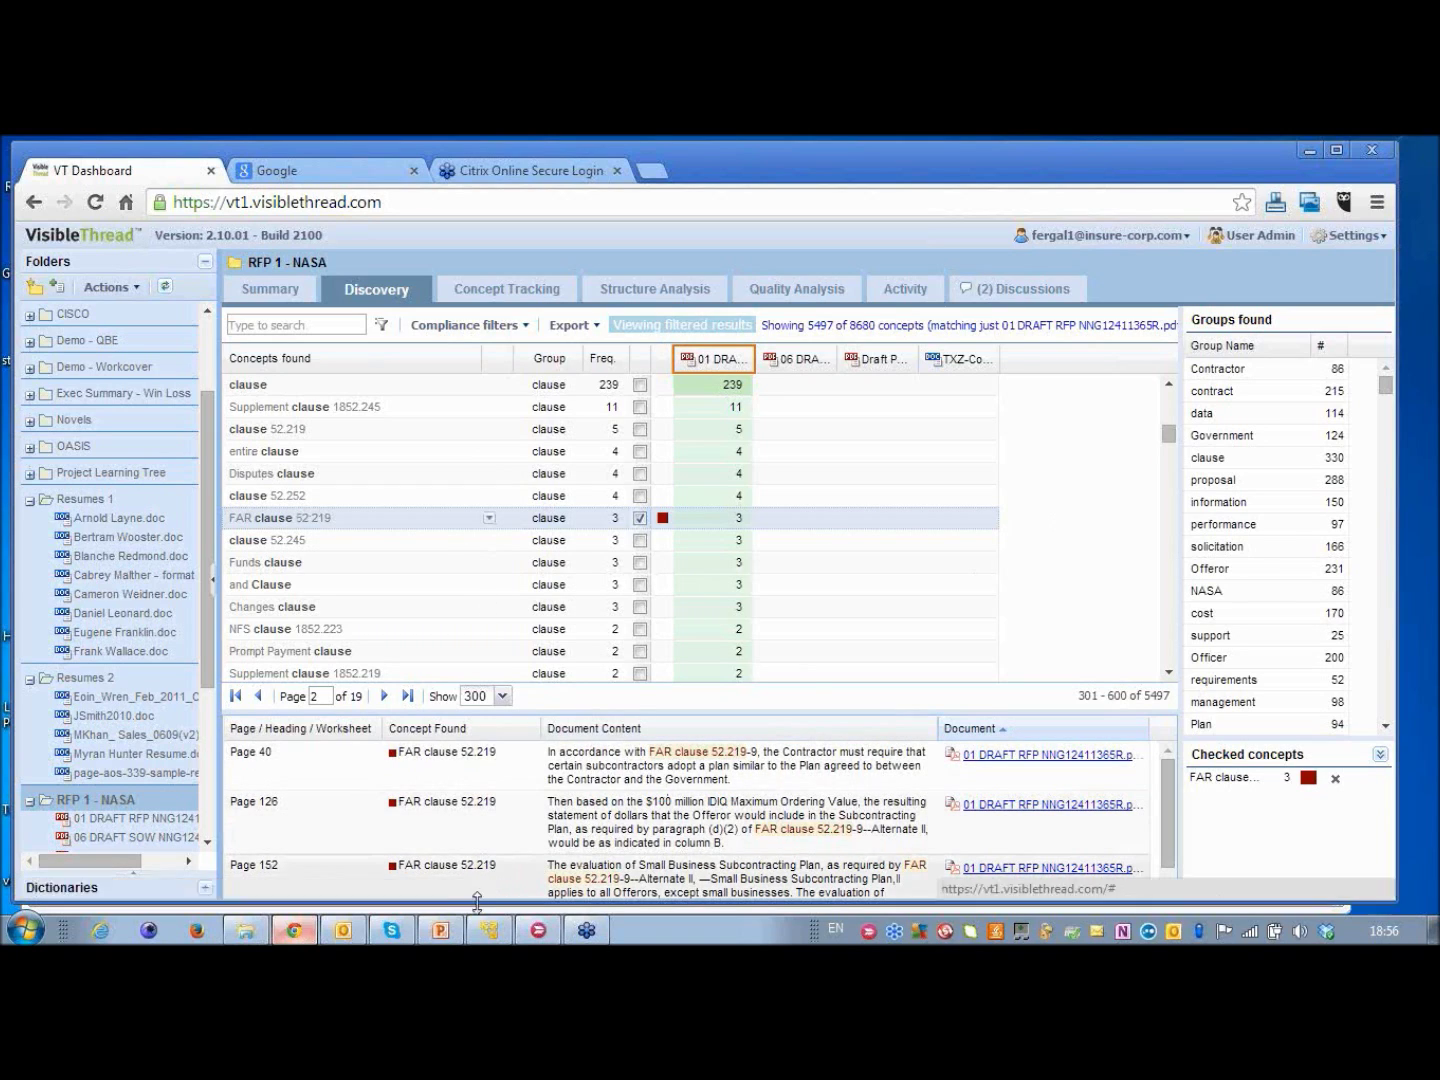
# - Switch to the PowerPoint presentation and start the slide show from slide 19, the Thanks – Q&A slide
pyautogui.click(440, 930)
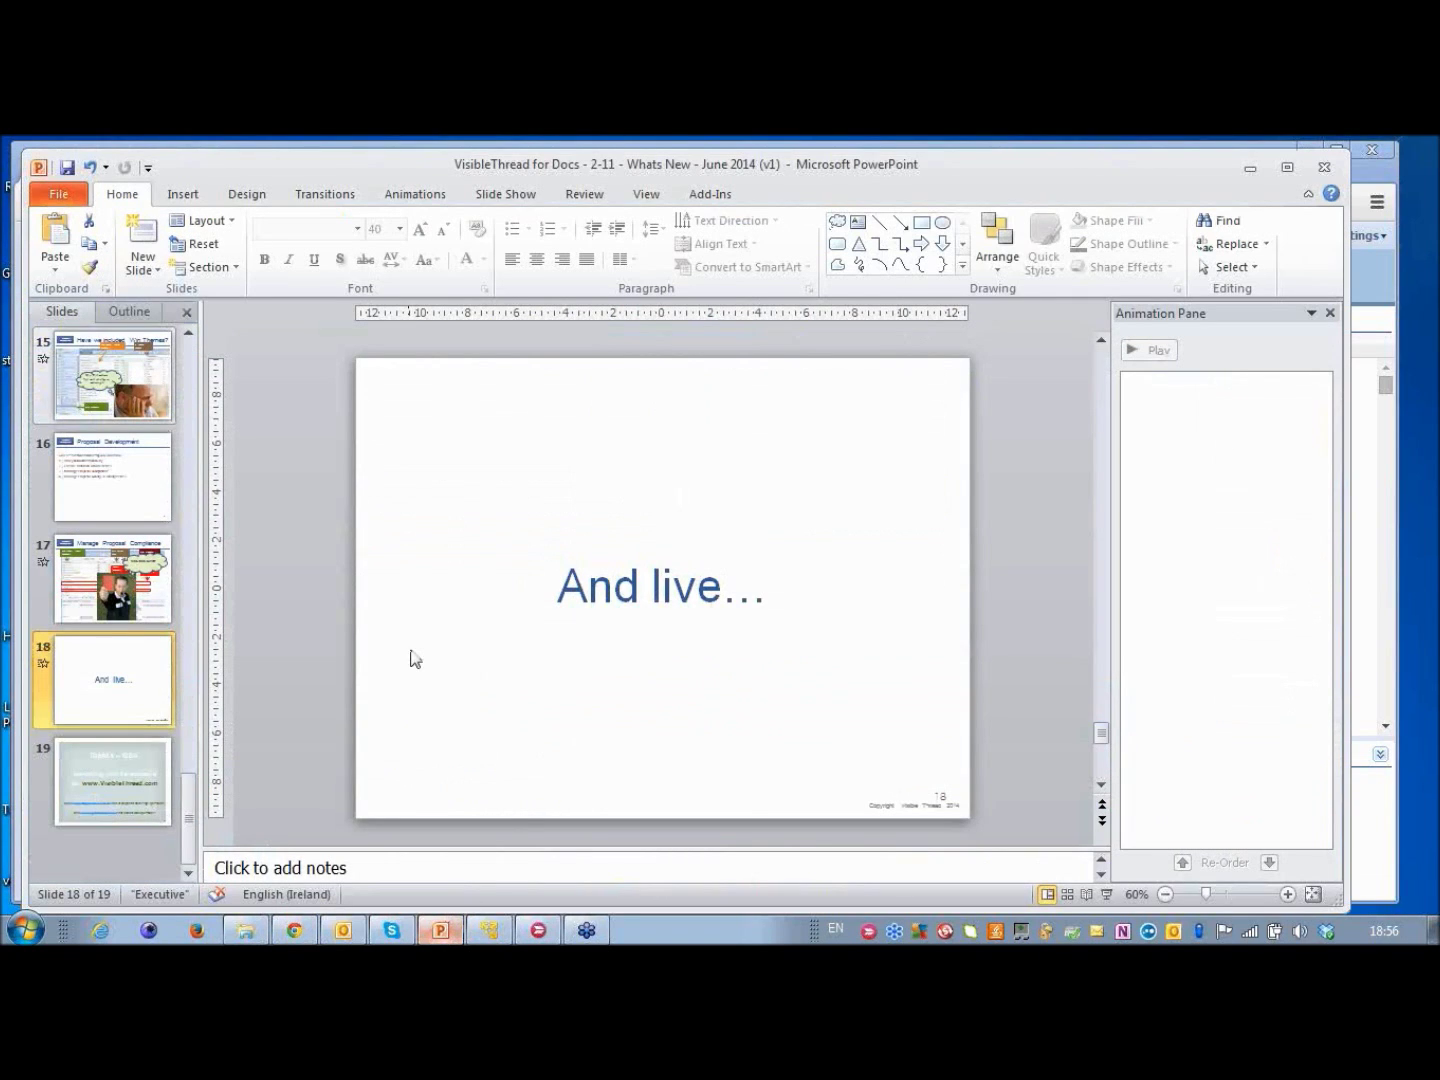
pyautogui.click(131, 759)
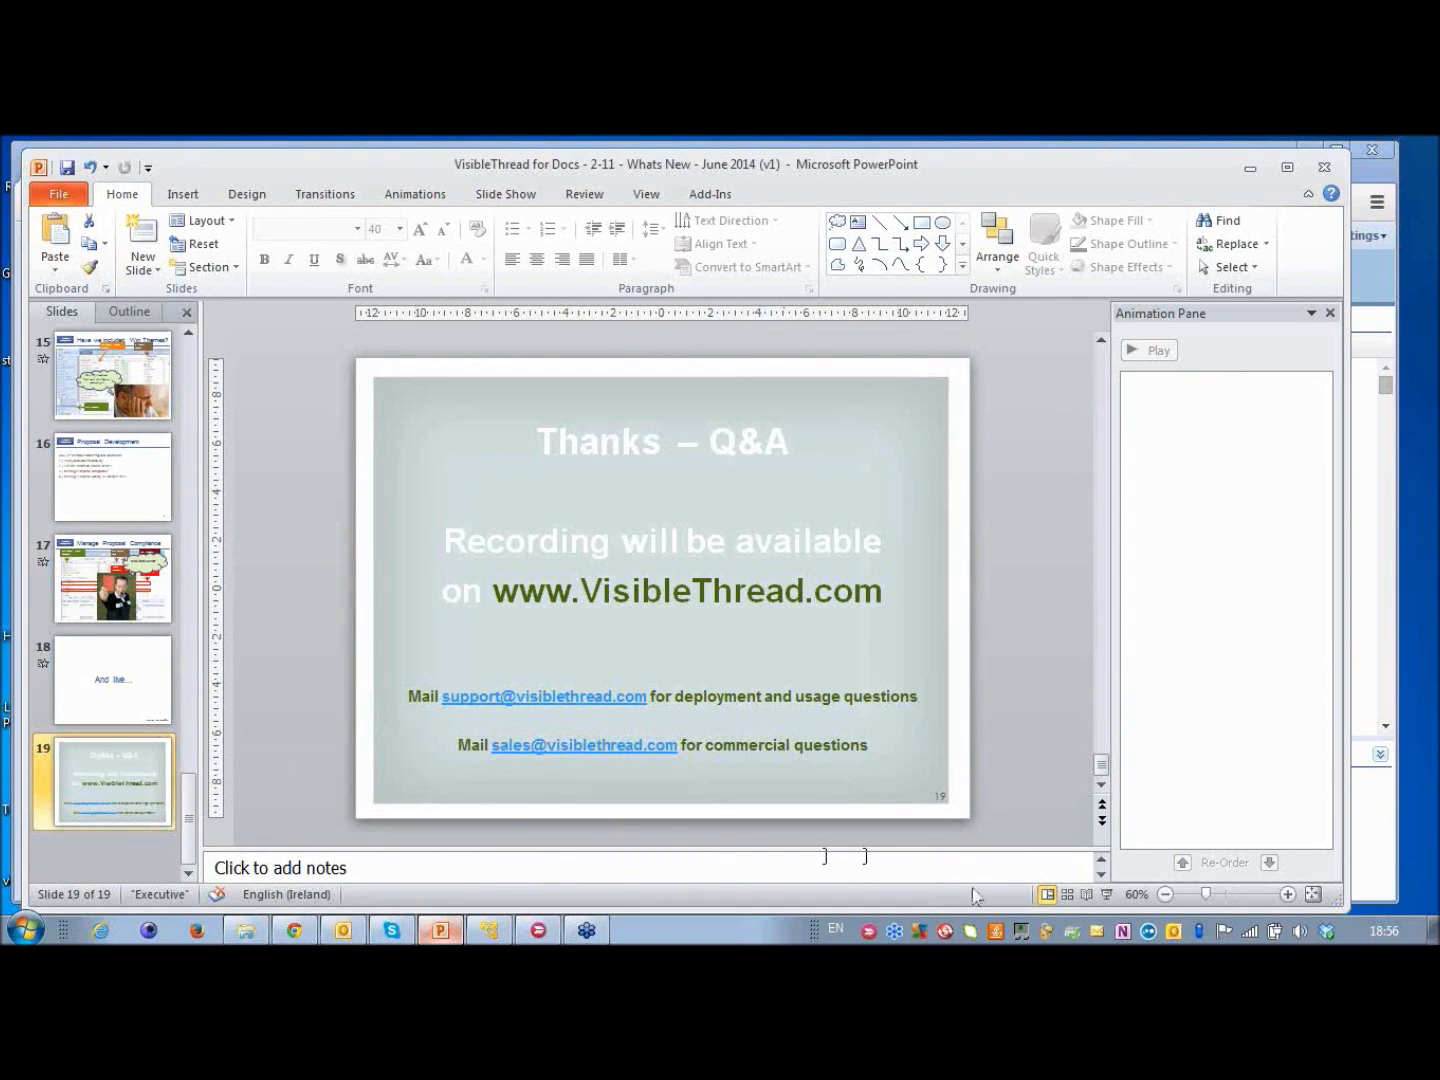
pyautogui.click(1106, 894)
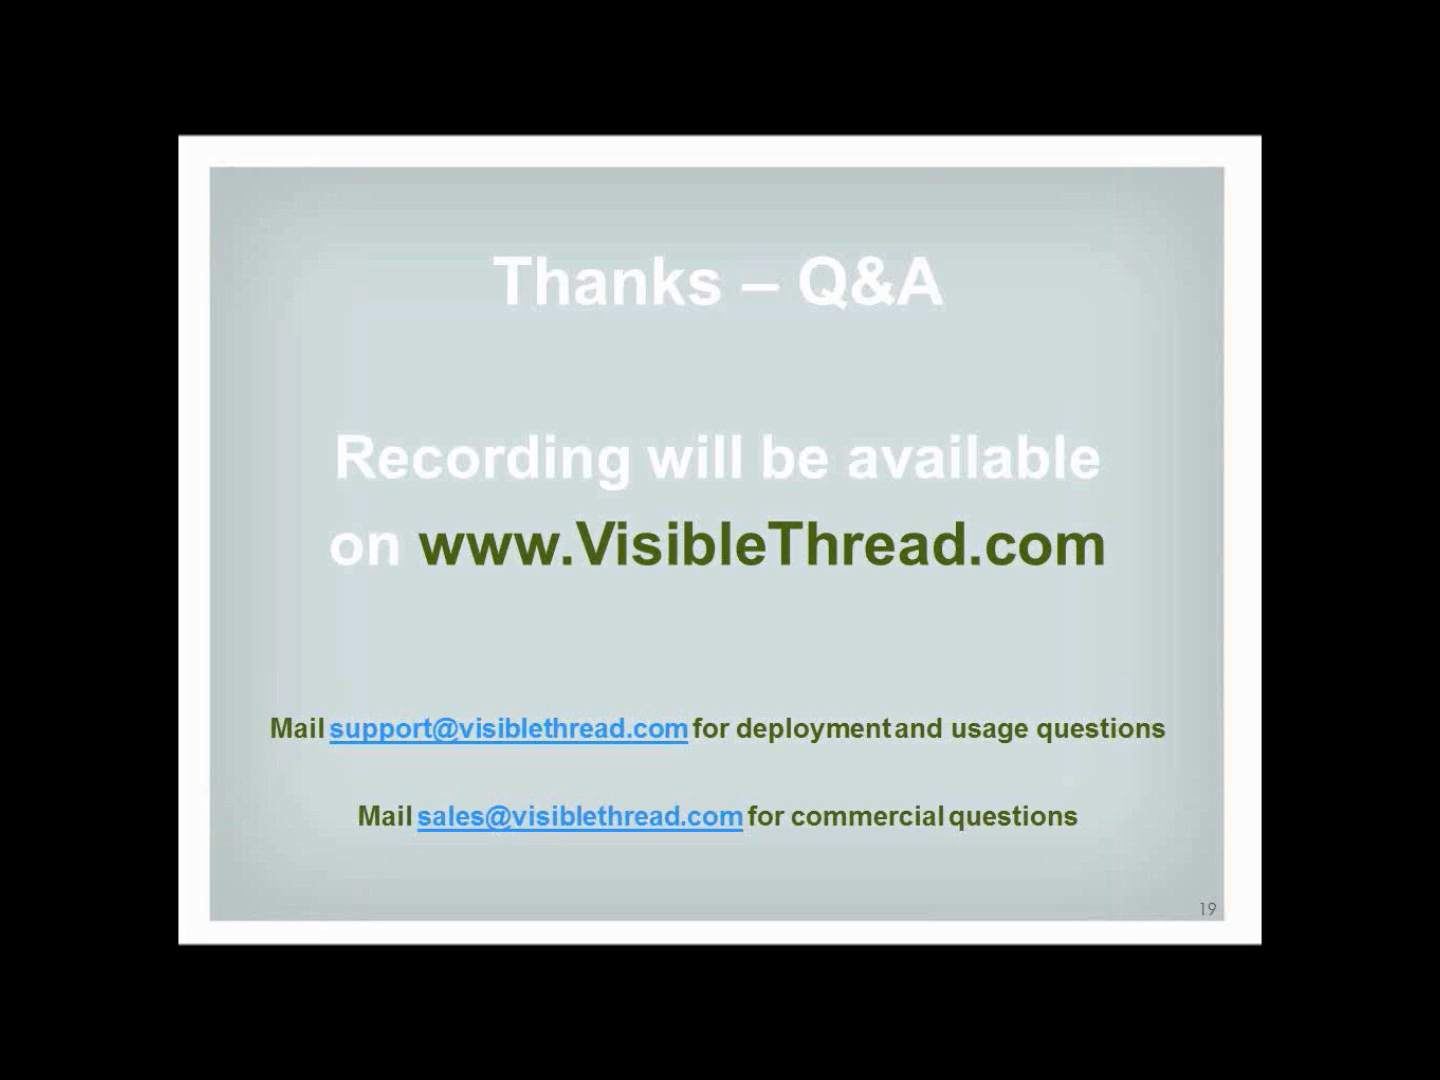